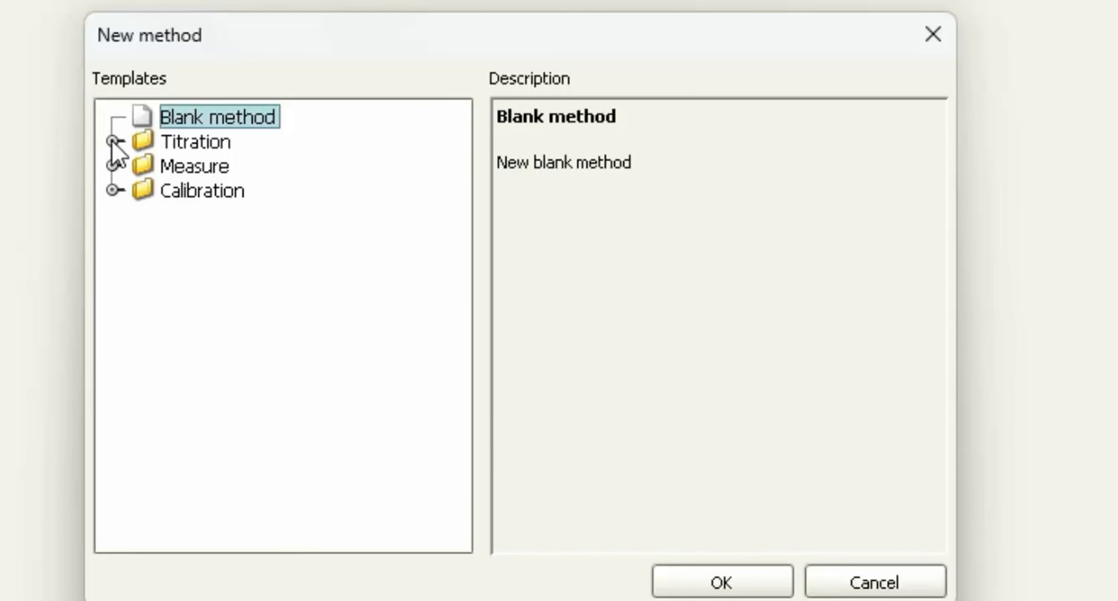
# - Create a new method from the Dynamic titration U template
pyautogui.click(112, 141)
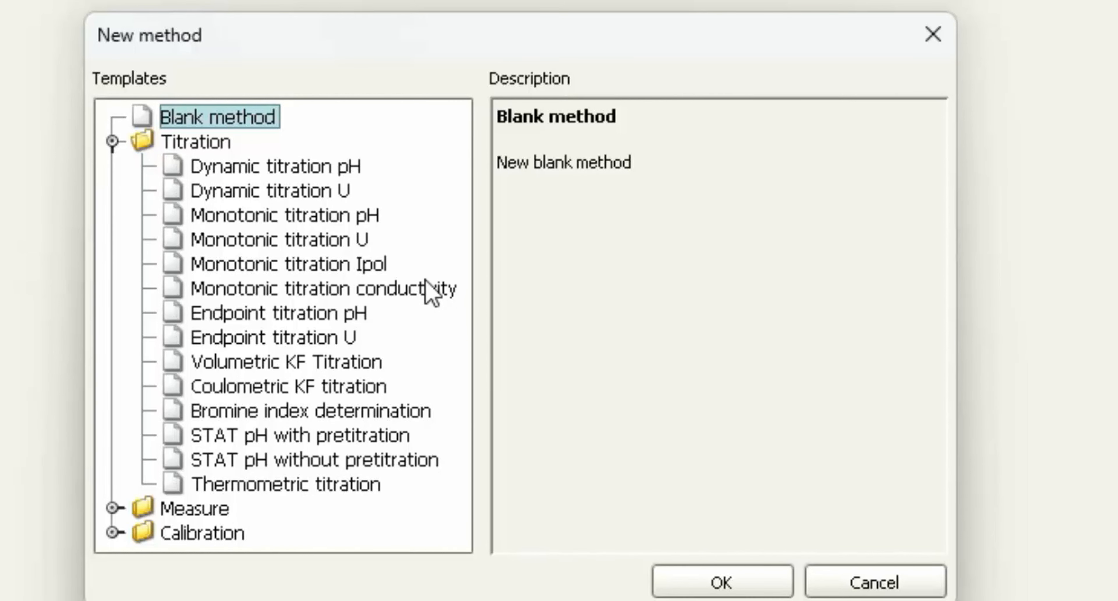
pyautogui.click(260, 199)
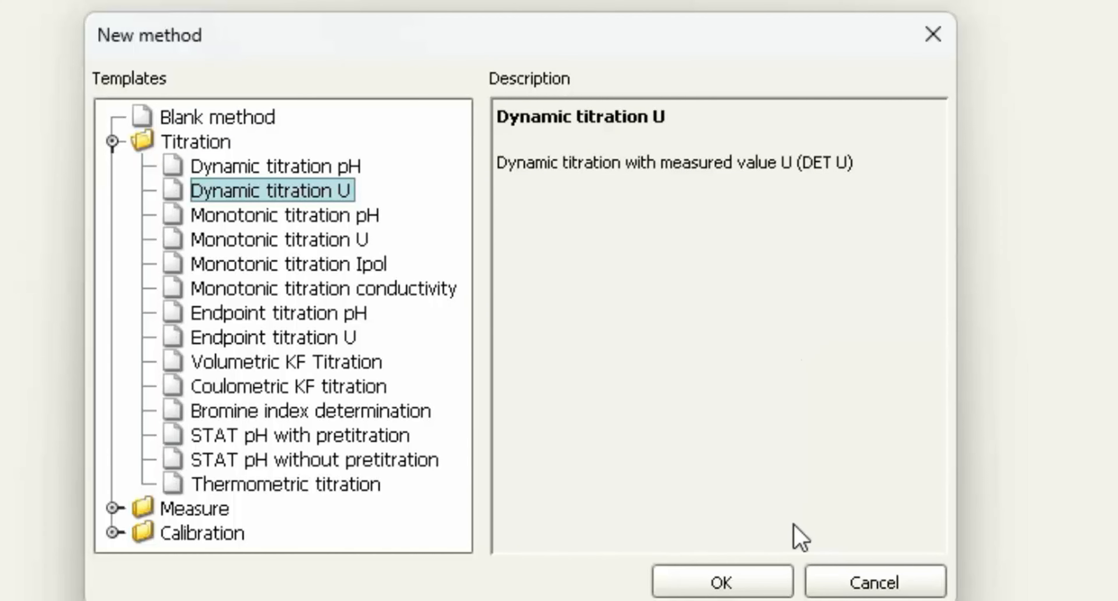
pyautogui.click(754, 589)
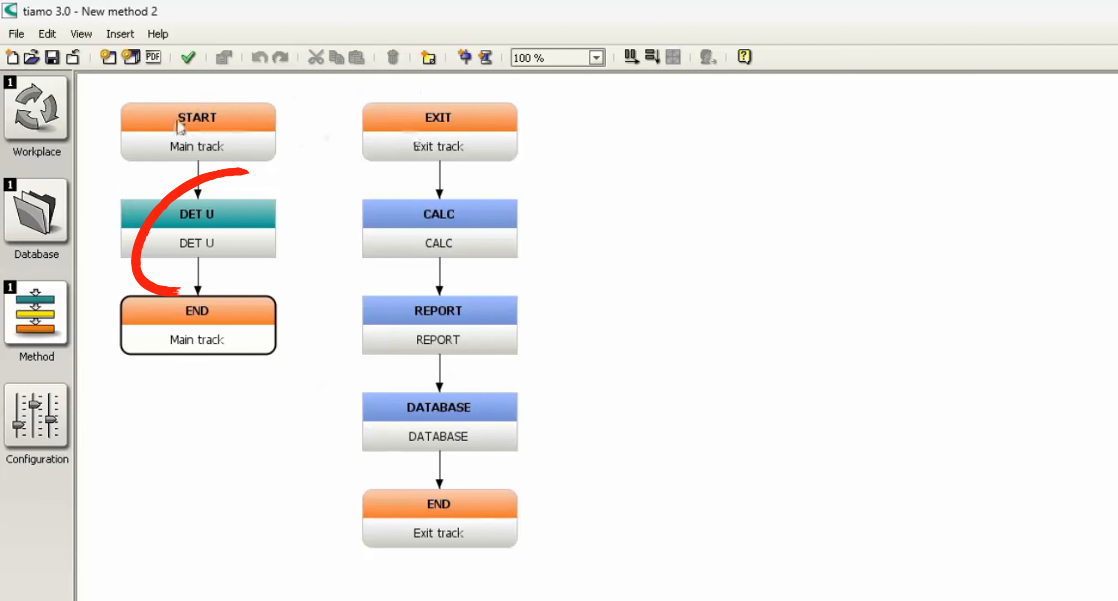
pyautogui.click(237, 137)
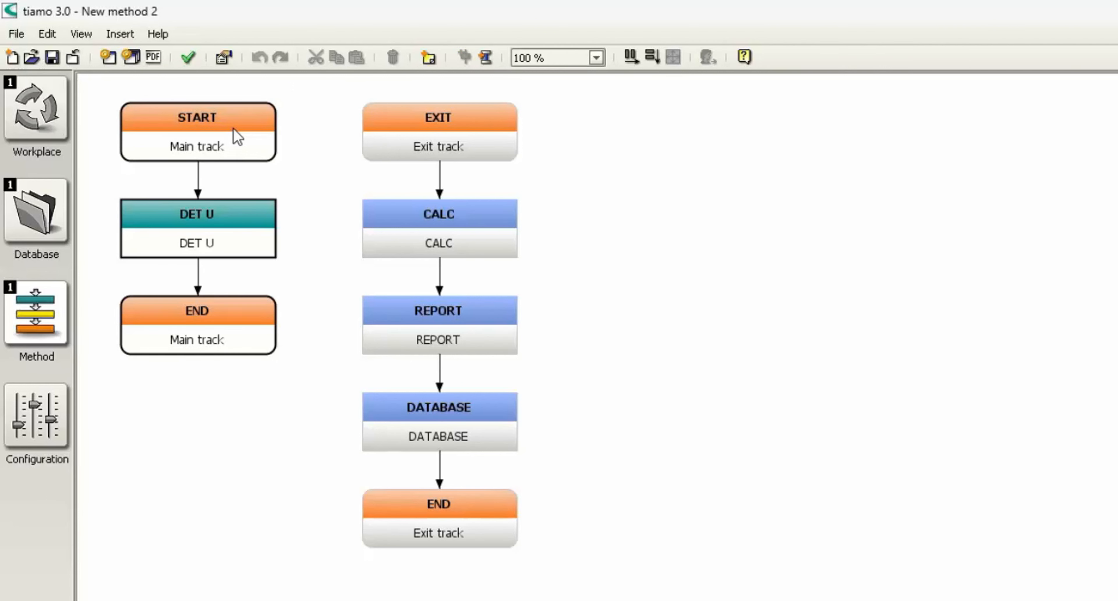
pyautogui.click(466, 133)
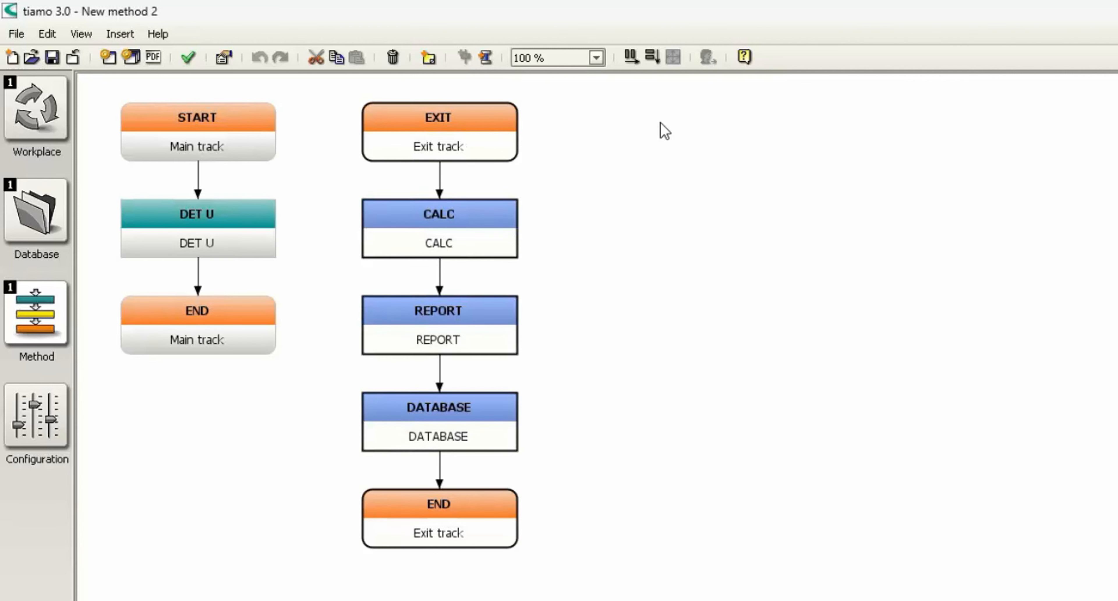
pyautogui.click(225, 148)
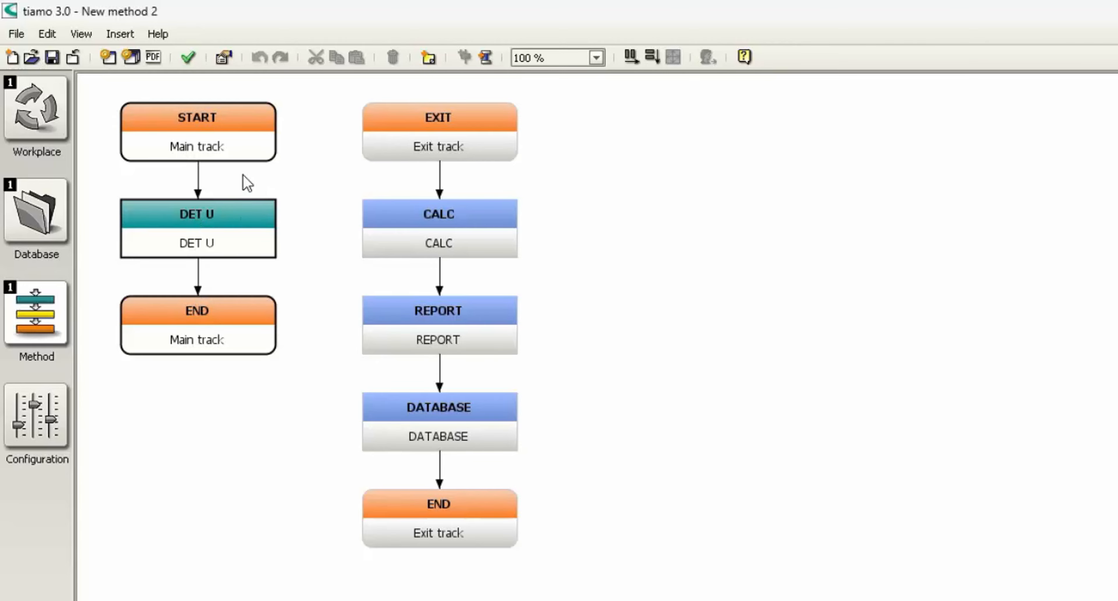
# - In the main track's START command, enable statistics with 3 single determinations and turn off automatic conditioning
pyautogui.doubleClick(191, 133)
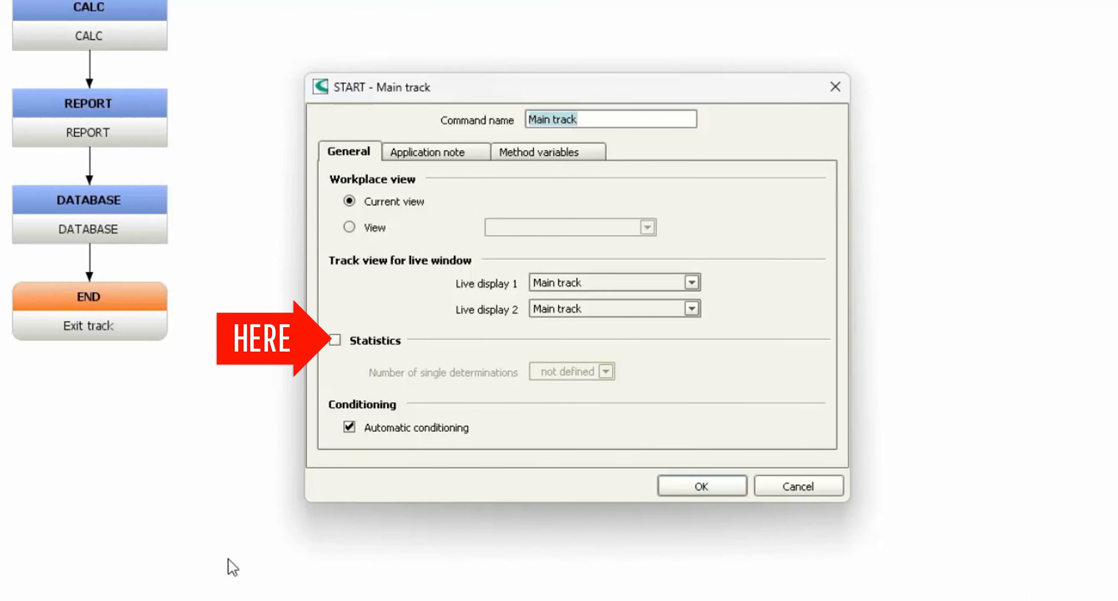
pyautogui.click(378, 342)
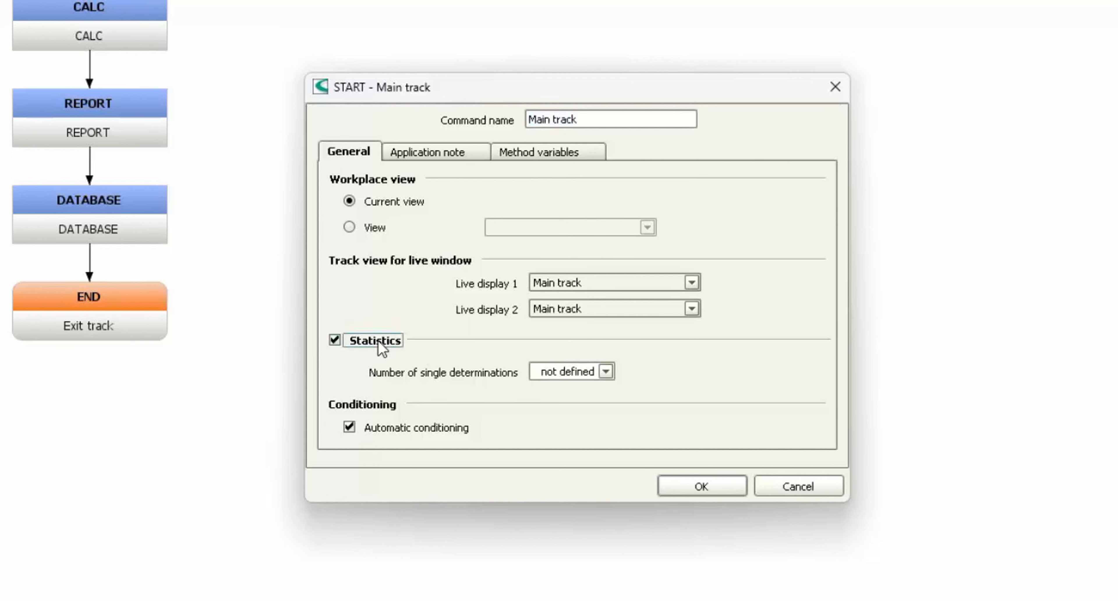
pyautogui.click(551, 371)
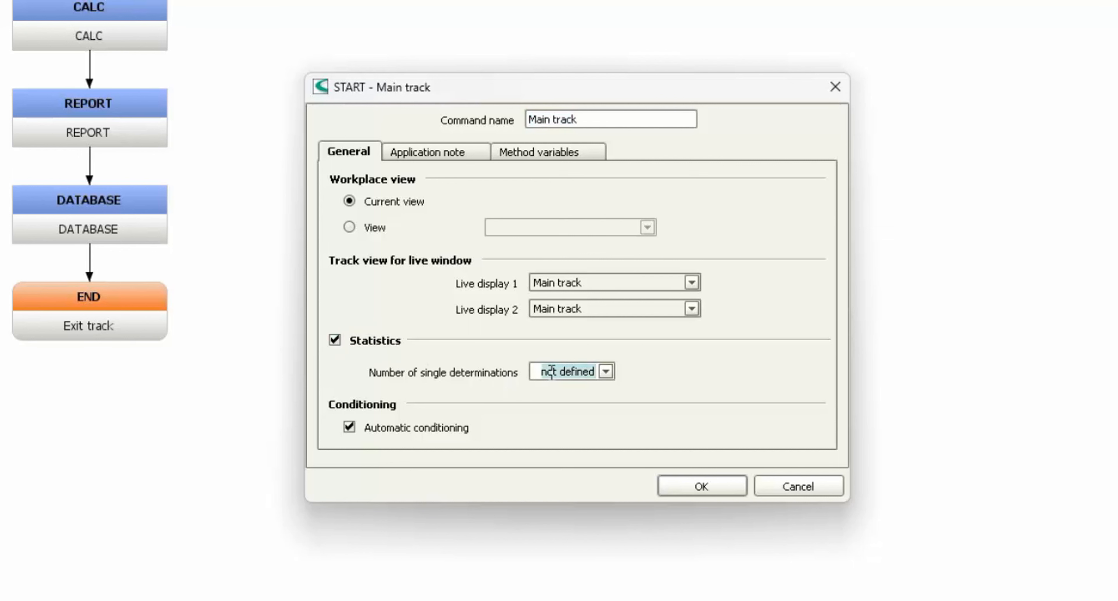
pyautogui.write('3')
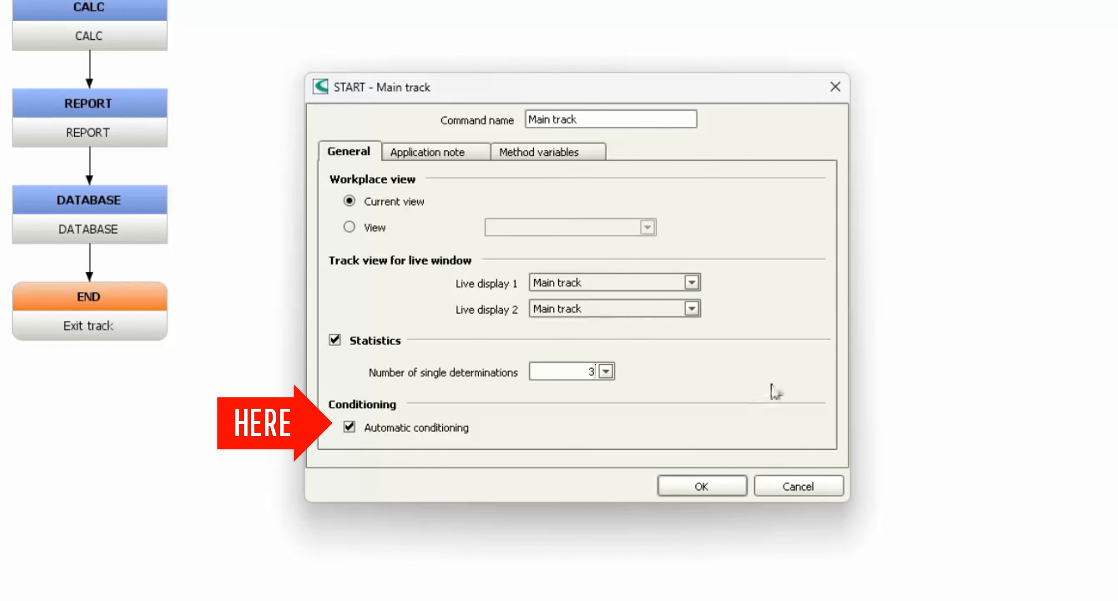
pyautogui.click(380, 429)
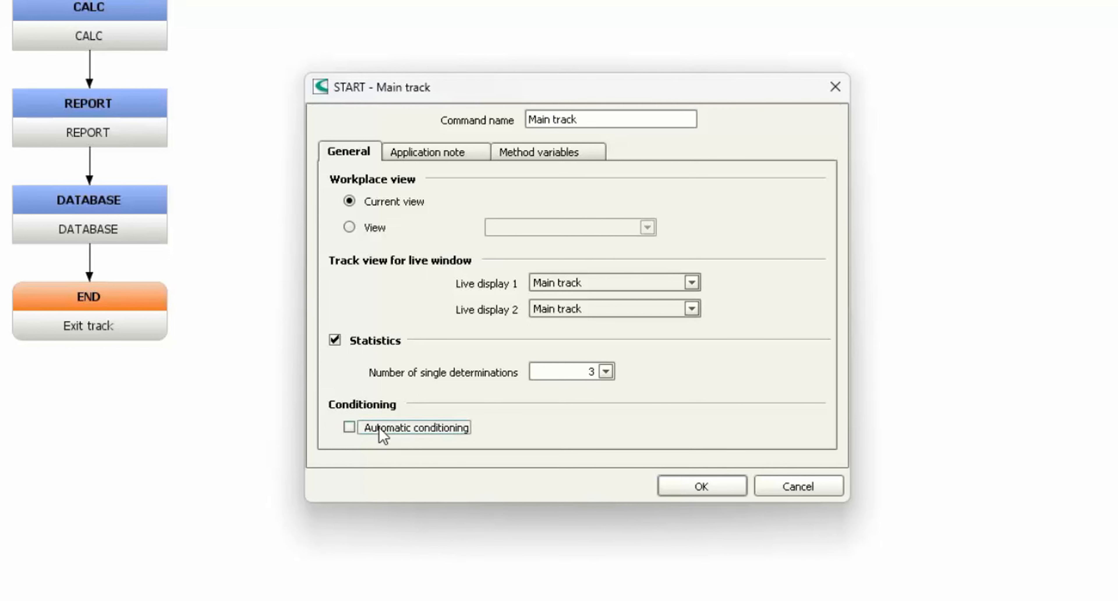
pyautogui.click(415, 154)
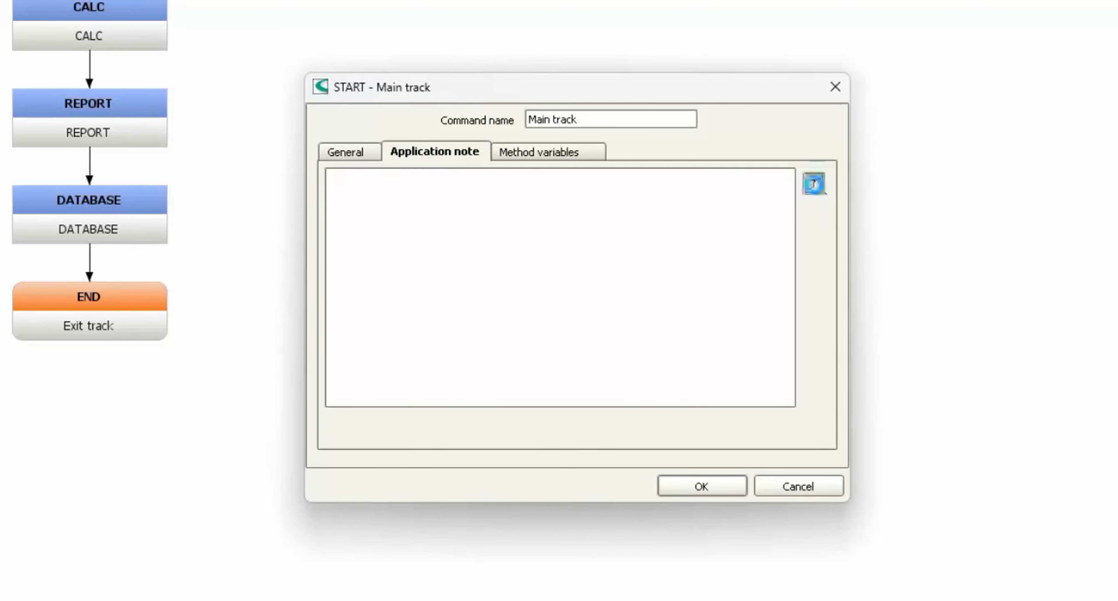
pyautogui.click(813, 183)
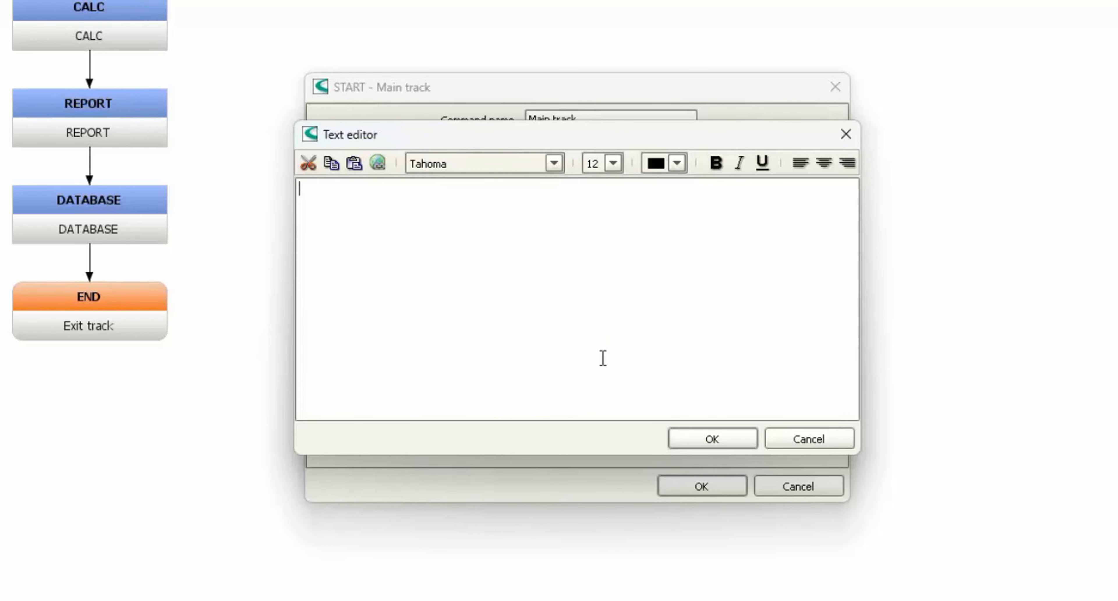
pyautogui.click(803, 439)
# - Rename the method variable ID1 to Ident, keeping its type as Text, and delete the Sample position variable
pyautogui.click(564, 165)
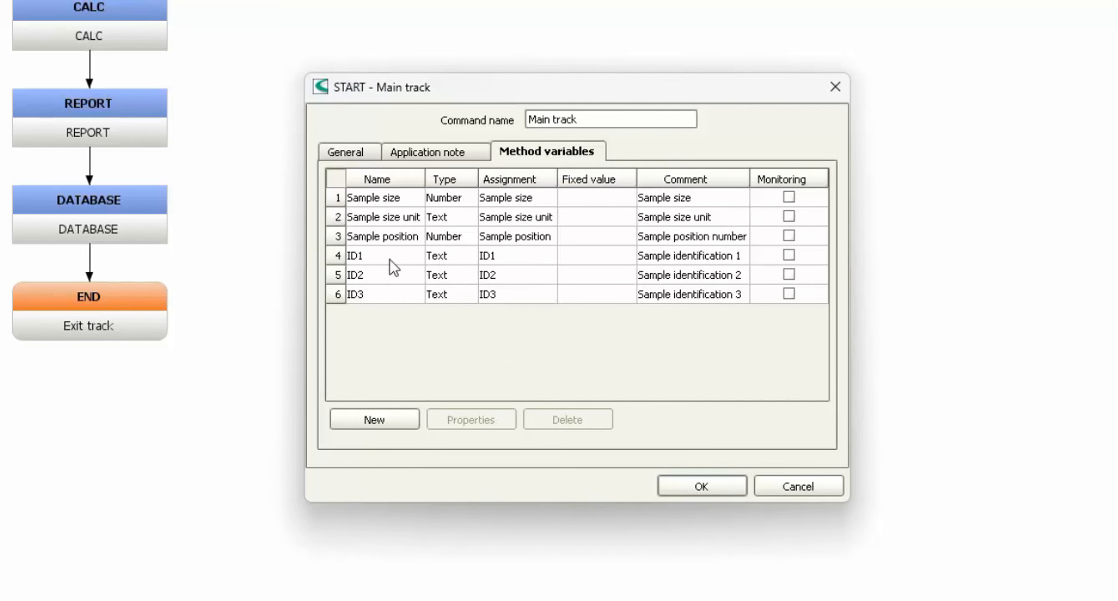
pyautogui.doubleClick(369, 256)
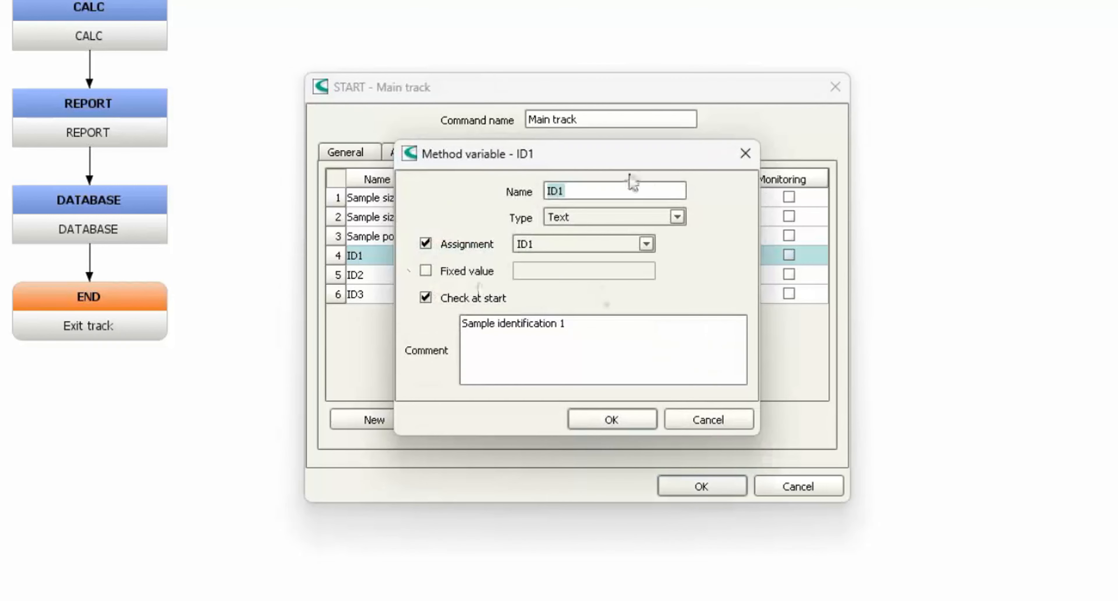
pyautogui.write('Ident')
pyautogui.click(676, 216)
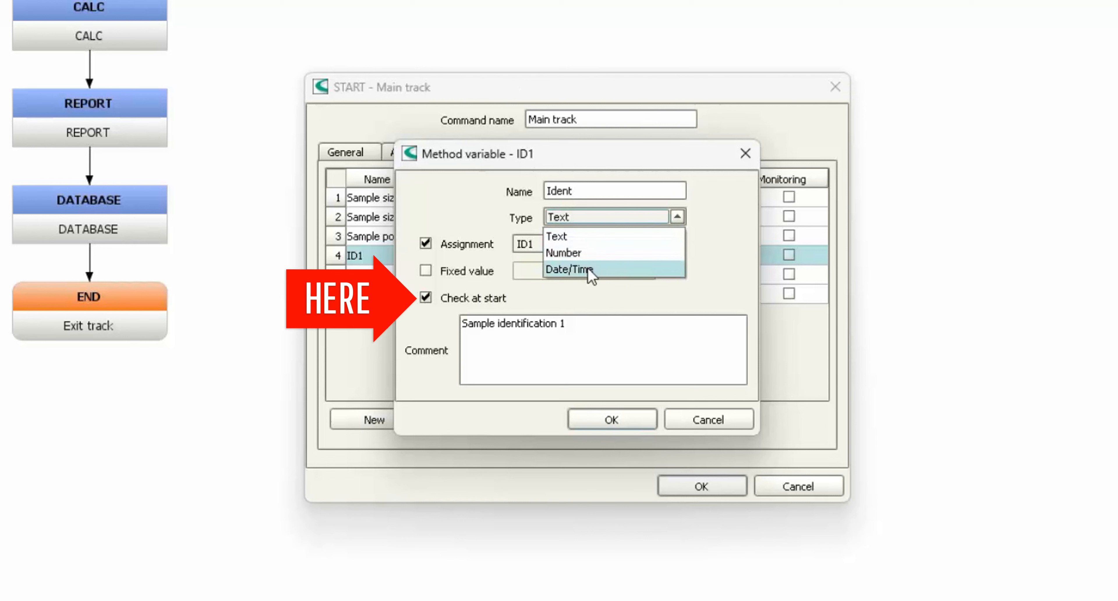
pyautogui.click(680, 312)
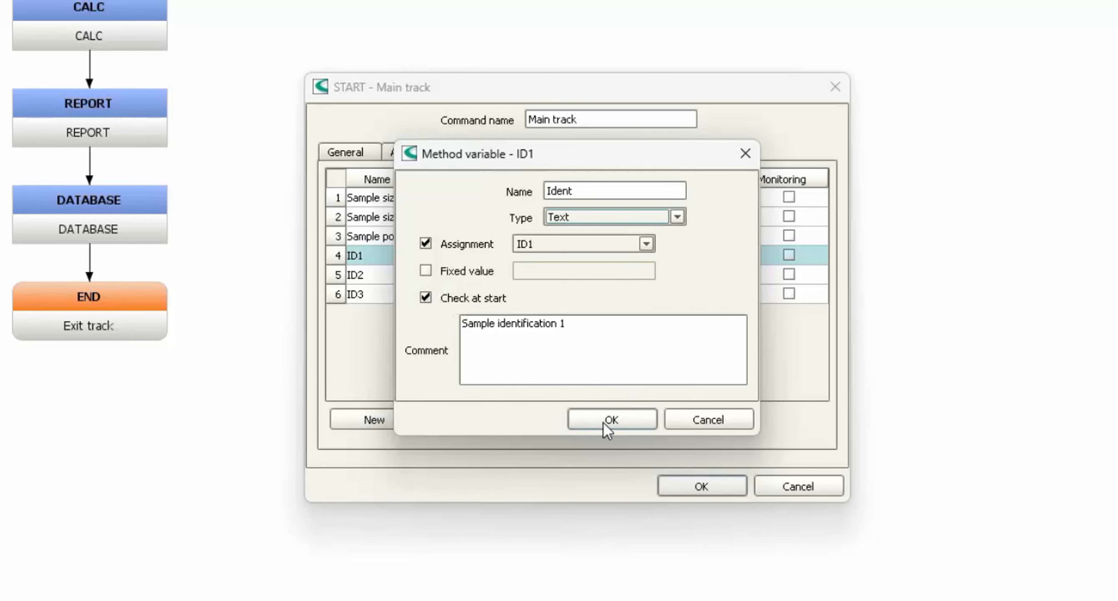
pyautogui.click(623, 423)
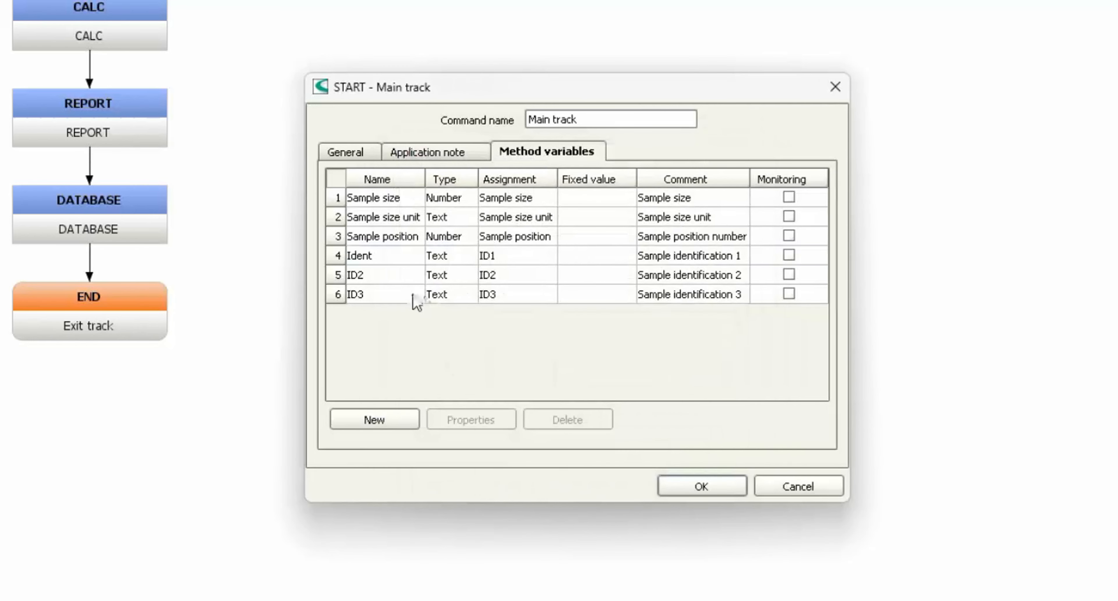
pyautogui.click(388, 234)
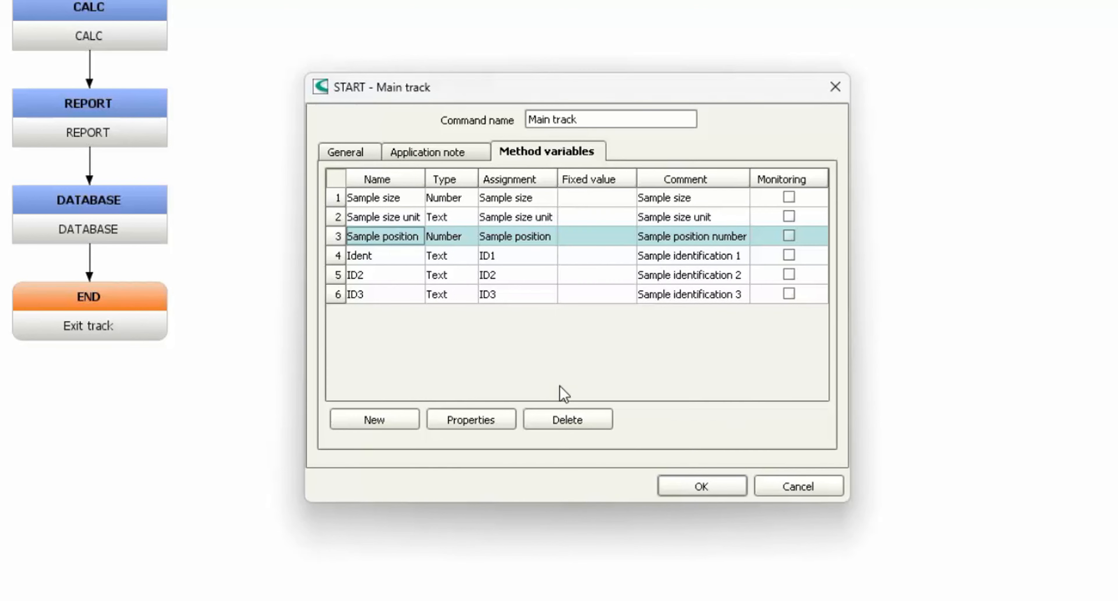
pyautogui.click(567, 420)
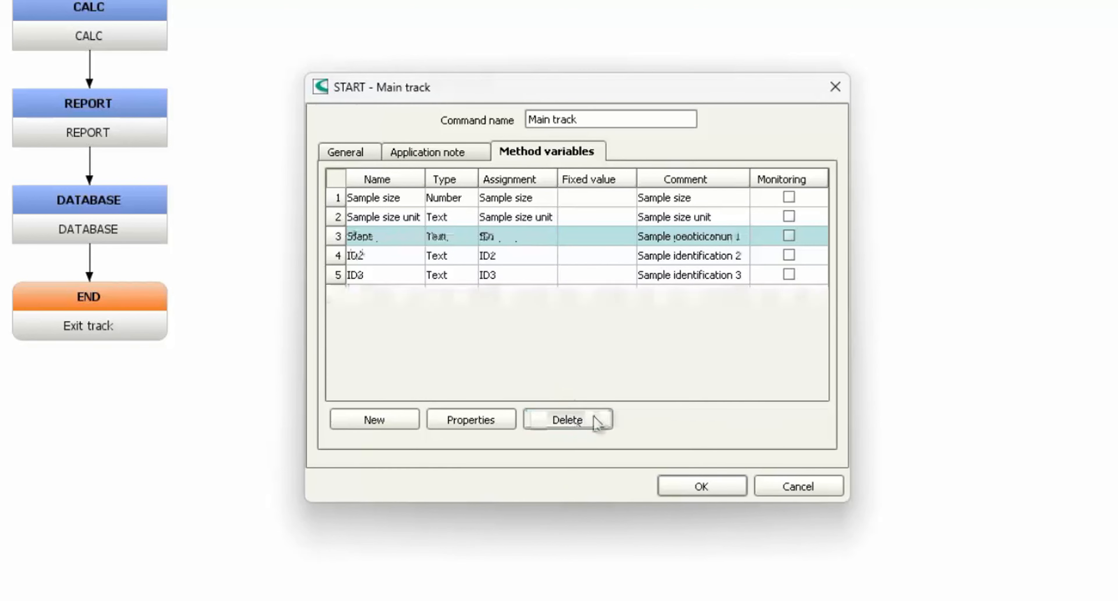
pyautogui.click(371, 420)
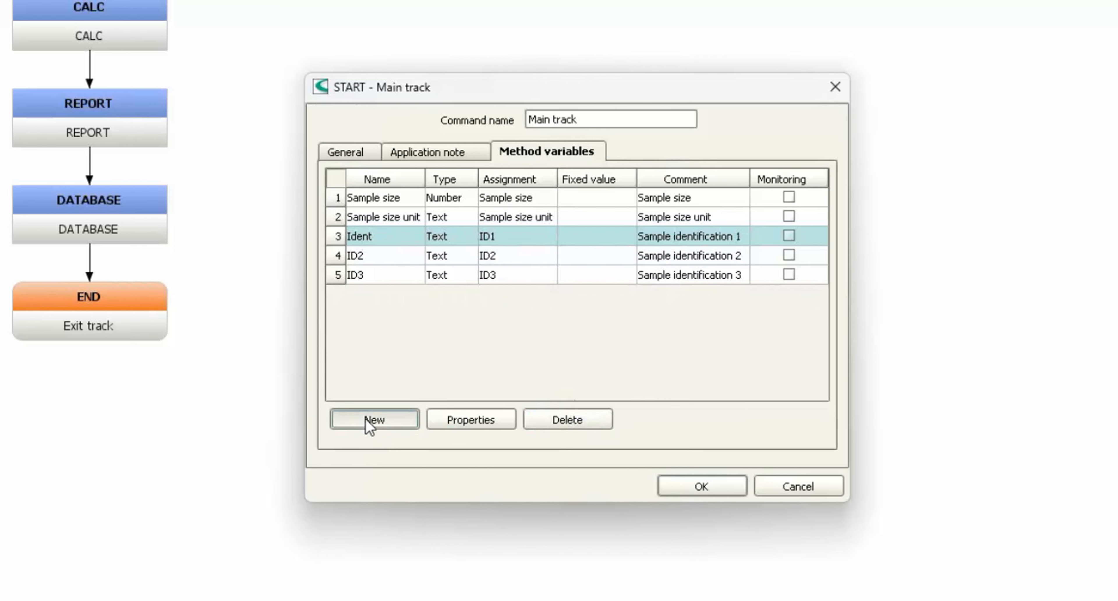
pyautogui.click(645, 244)
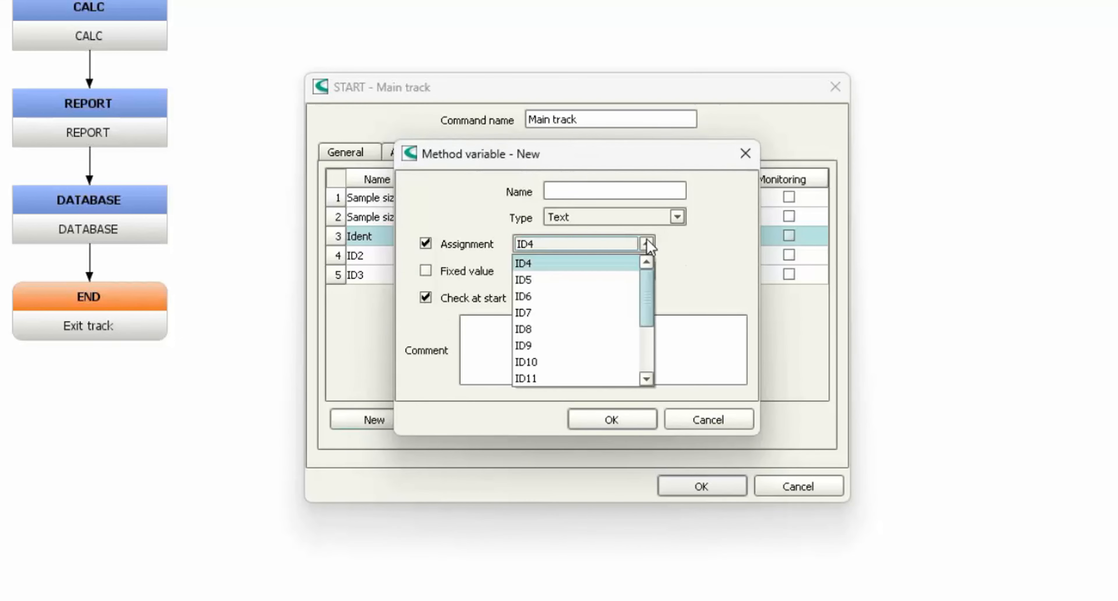
pyautogui.moveTo(651, 297); pyautogui.dragTo(647, 384)
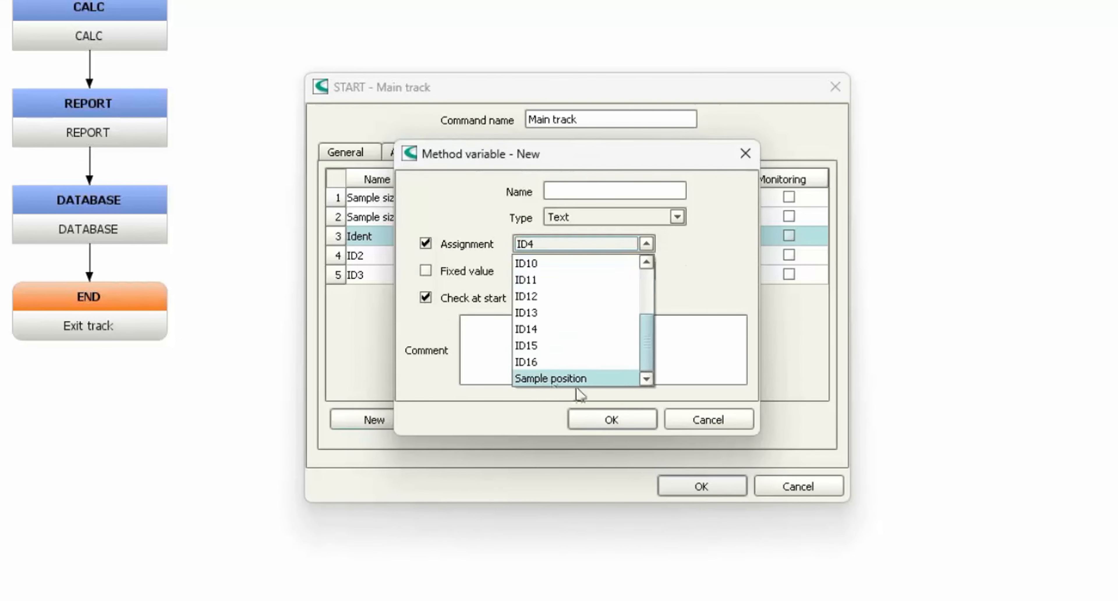
pyautogui.click(713, 290)
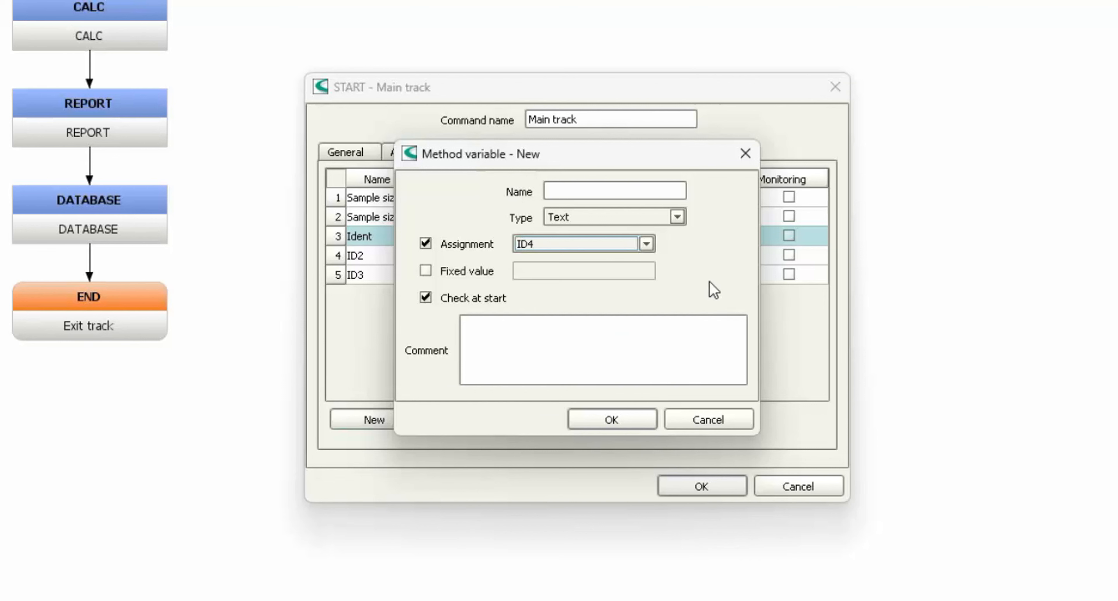
pyautogui.click(717, 419)
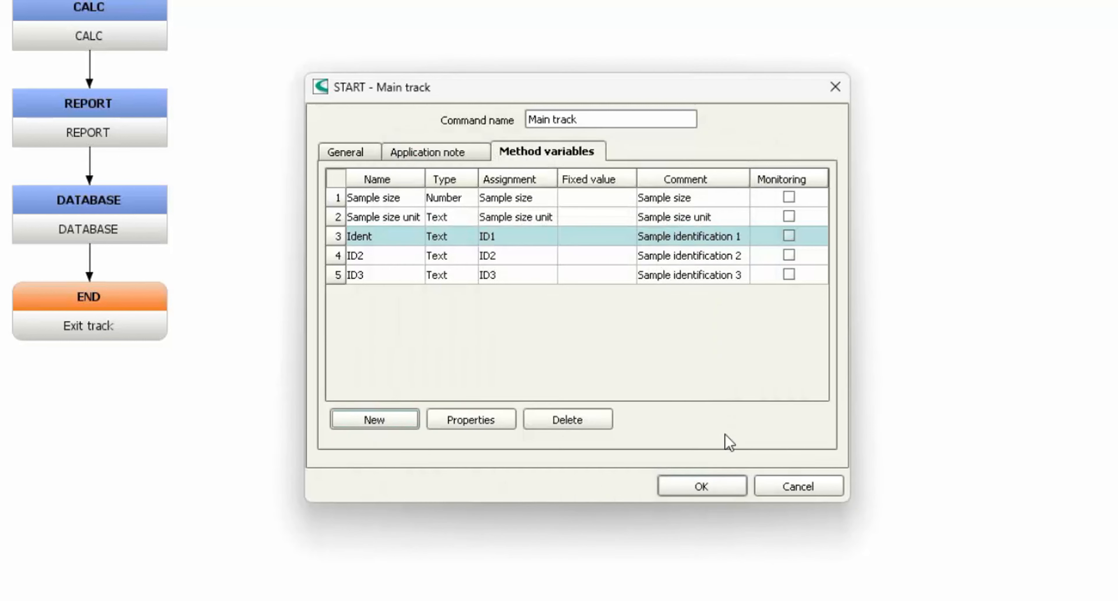
# - Accept the main track's START settings and assign device 906_1 to the DET U command
pyautogui.click(714, 488)
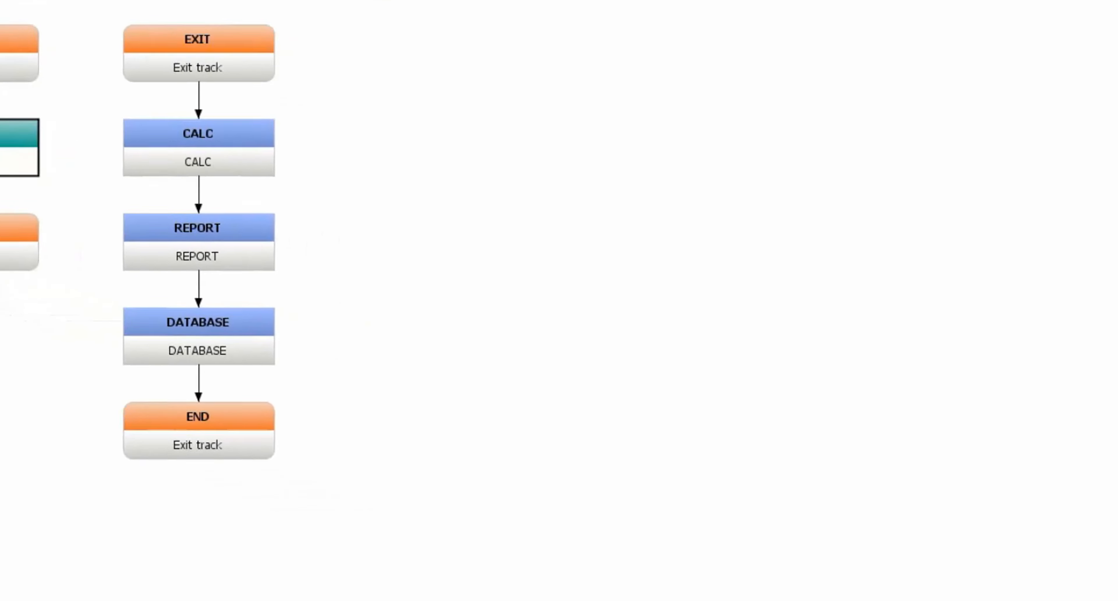
pyautogui.doubleClick(220, 233)
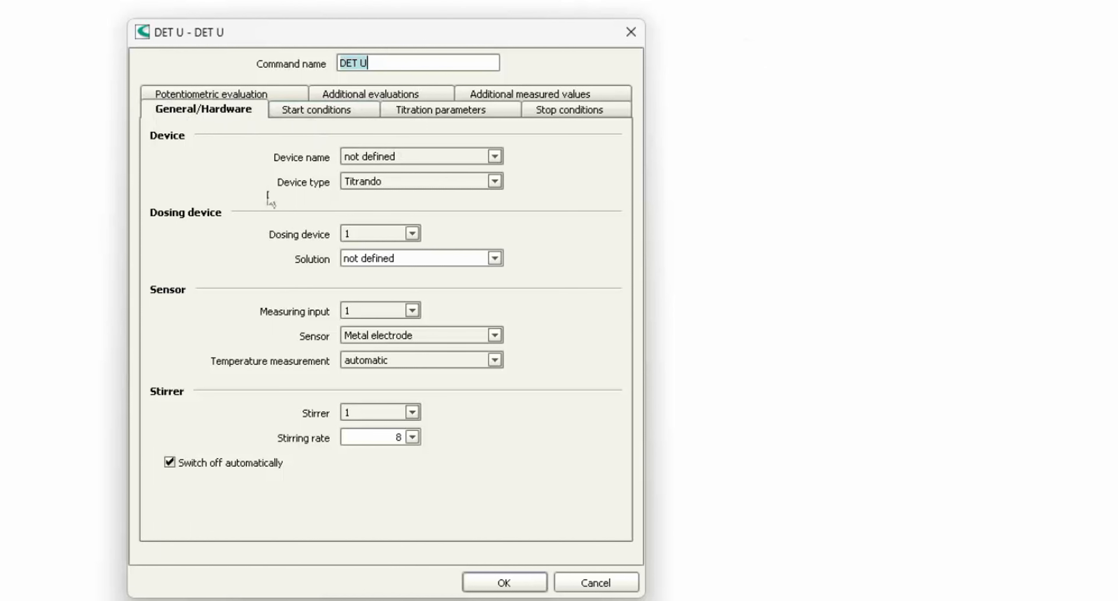
pyautogui.click(496, 156)
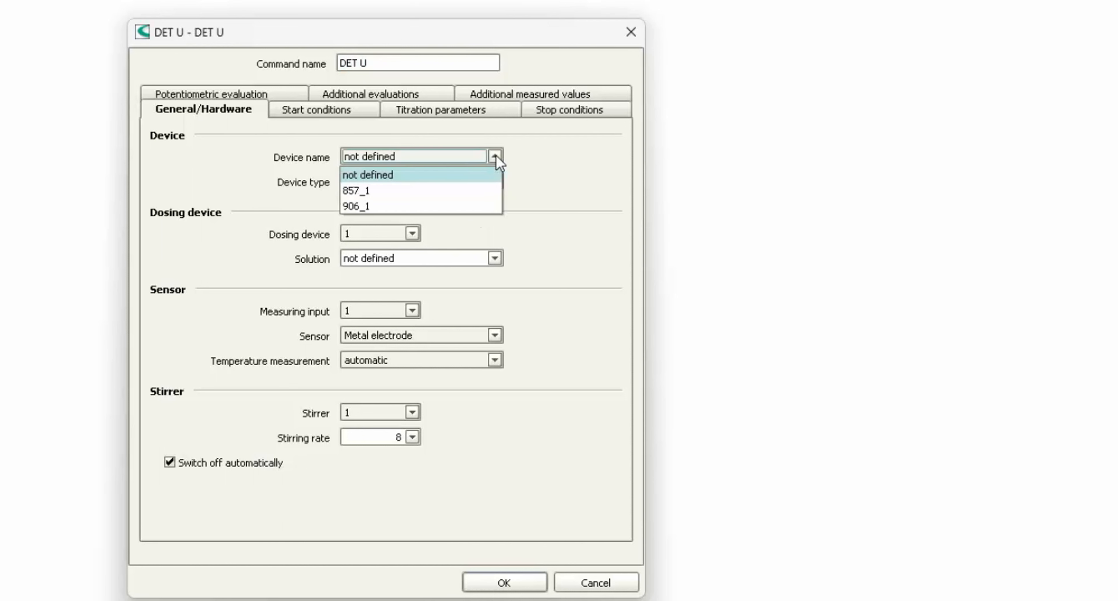
pyautogui.click(396, 207)
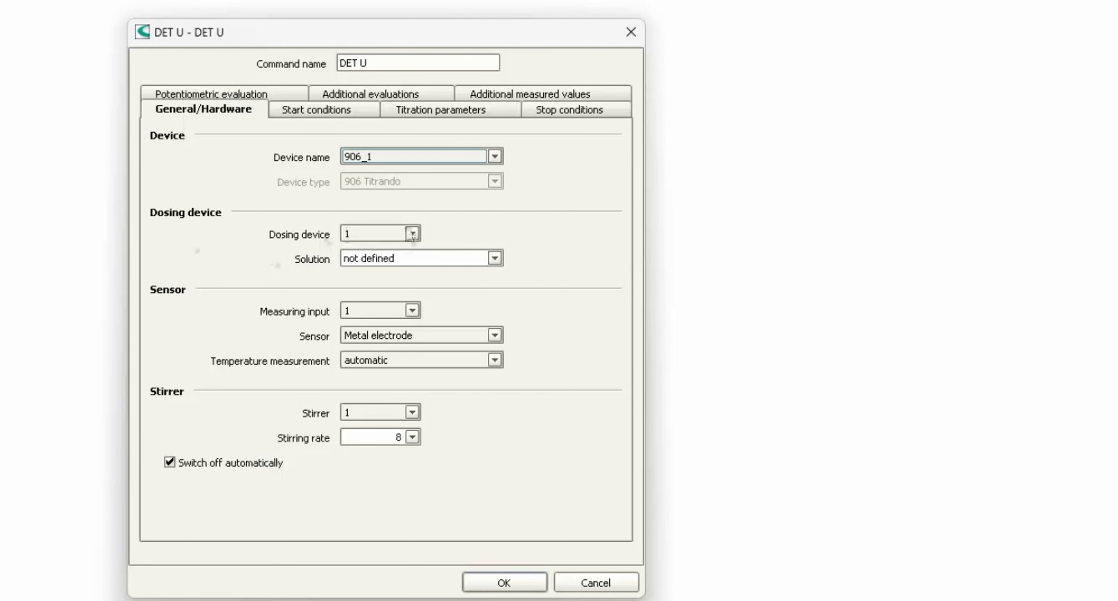
# - Keep dosing device 1 for the DET U command and set its solution to NaOH
pyautogui.click(416, 233)
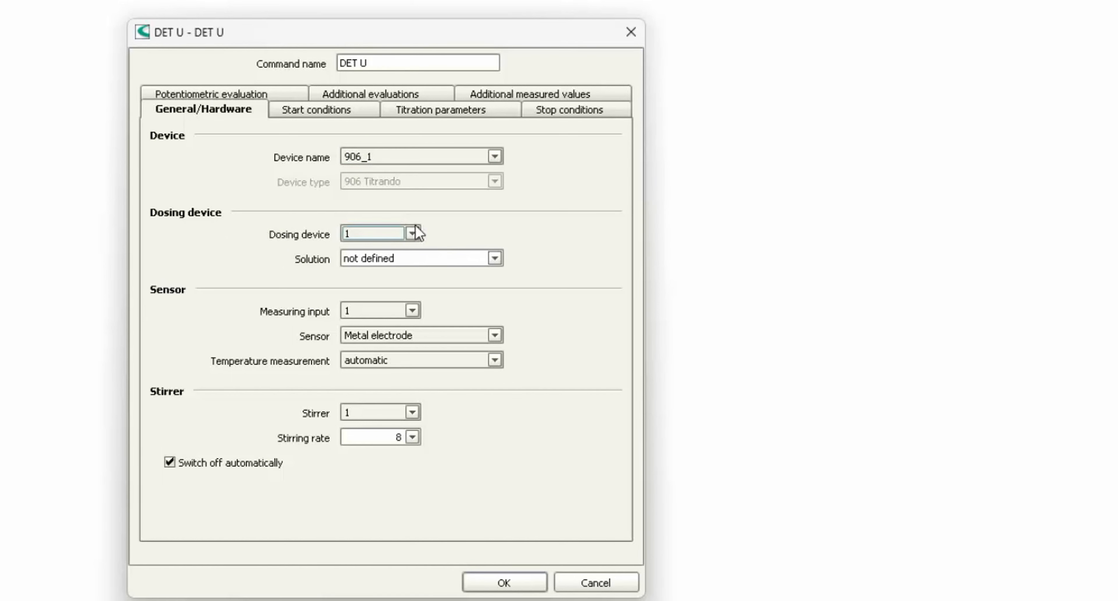
pyautogui.click(416, 234)
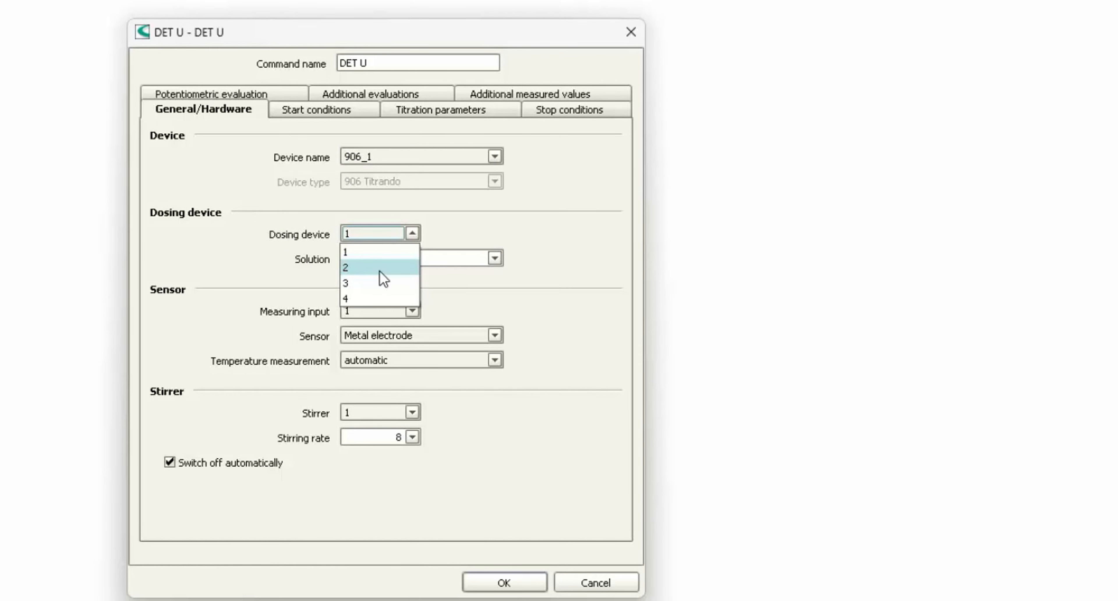
pyautogui.click(589, 235)
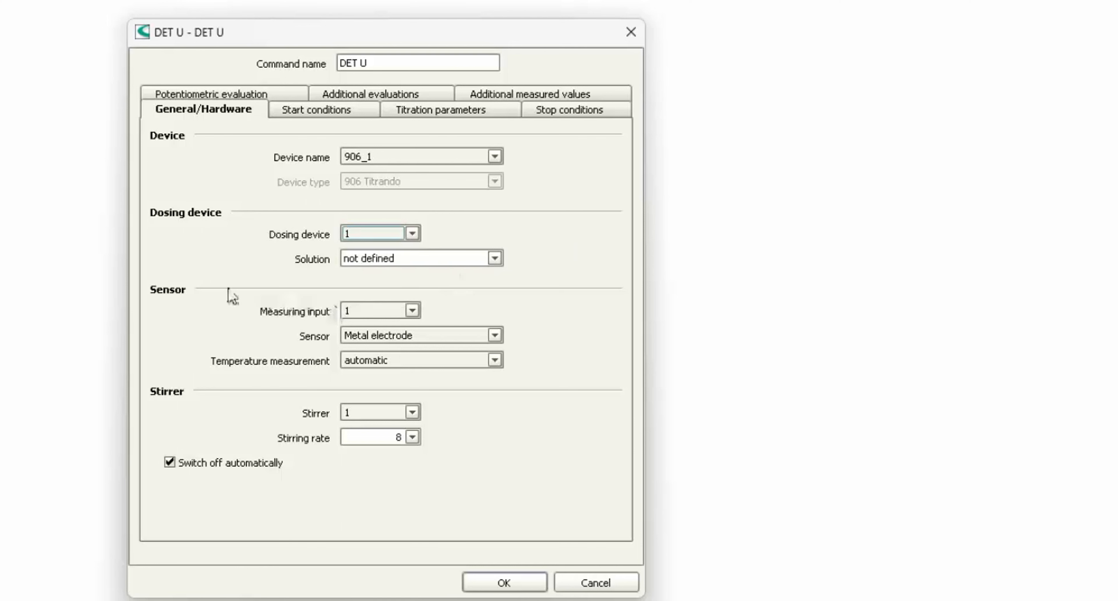
pyautogui.click(494, 259)
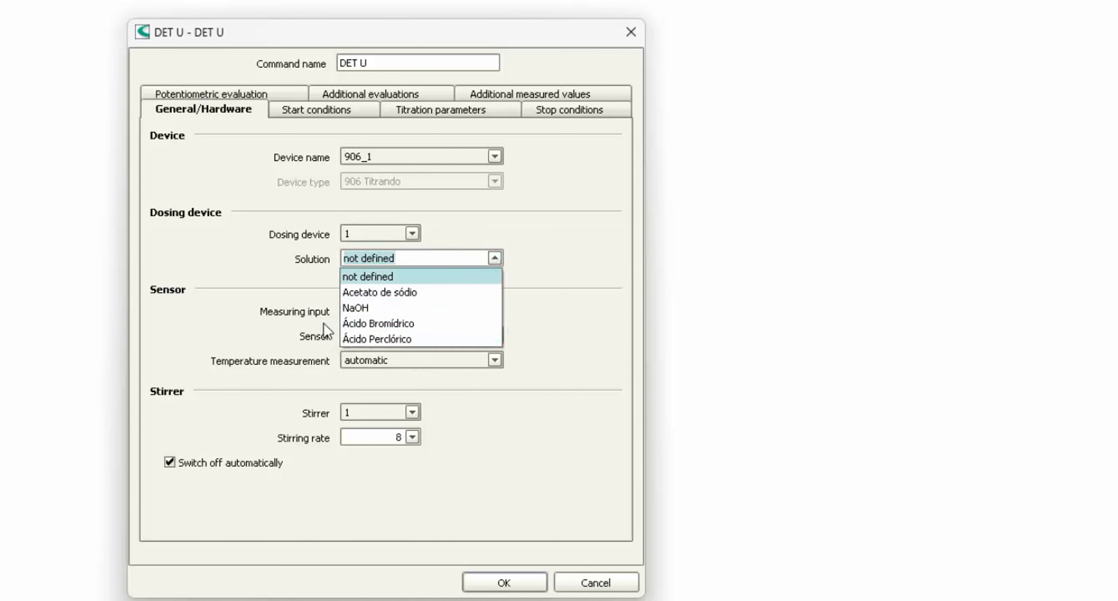
pyautogui.click(467, 309)
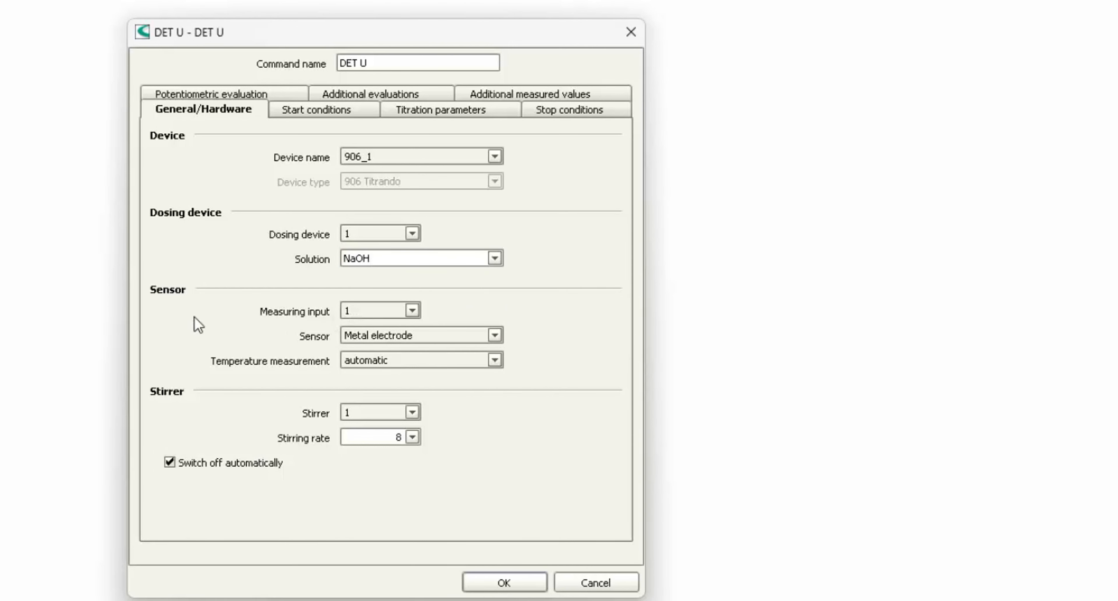
# - Keep measuring input 1 for the DET U command, set the sensor to pH electrode, and leave temperature measurement on automatic
pyautogui.click(412, 311)
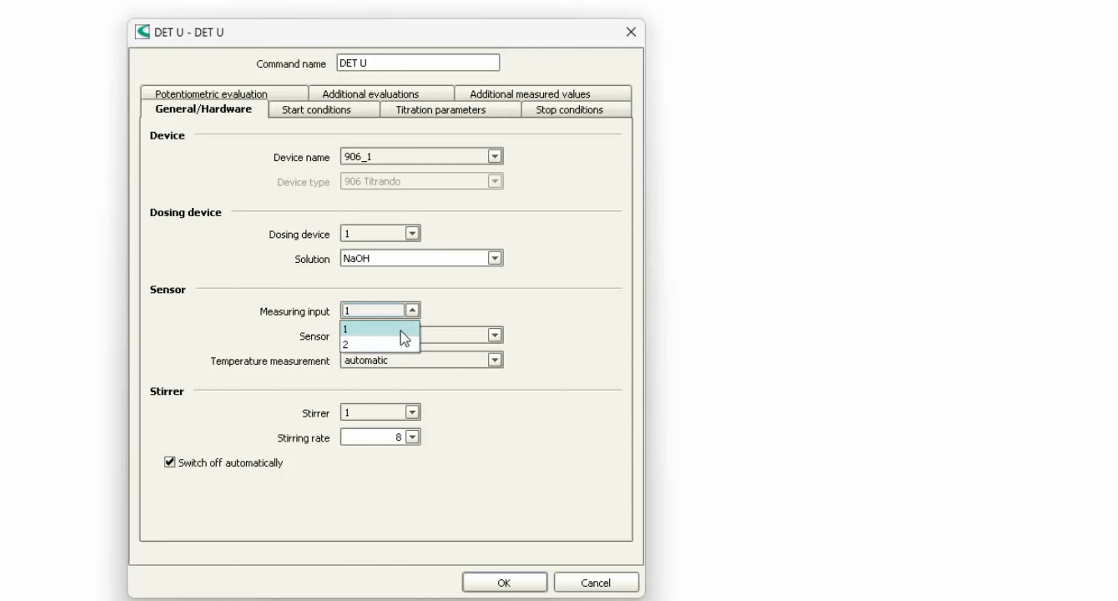
pyautogui.click(403, 333)
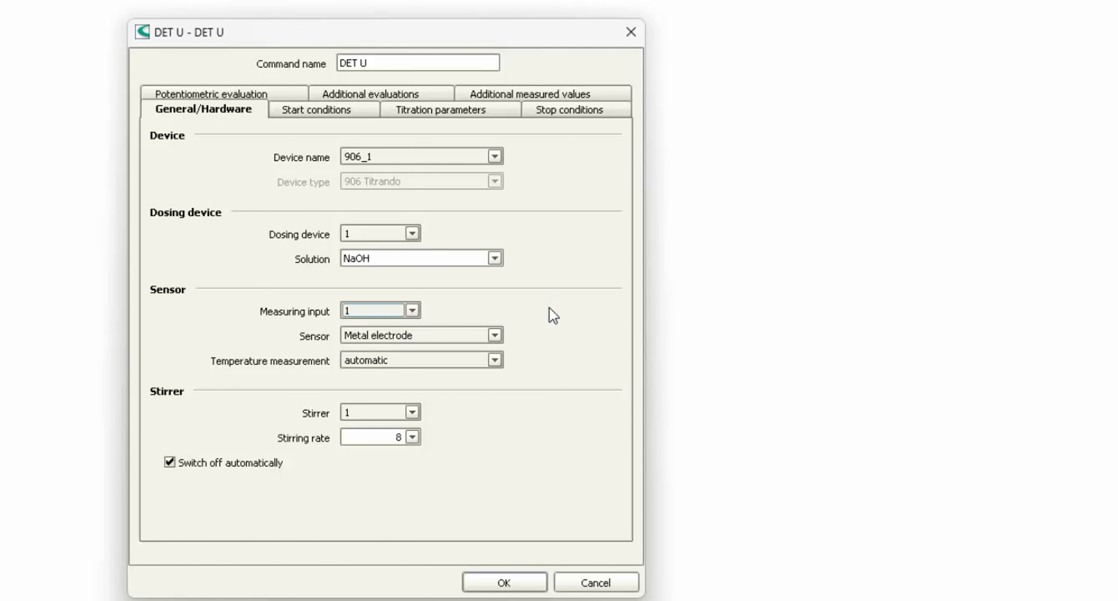
pyautogui.click(497, 335)
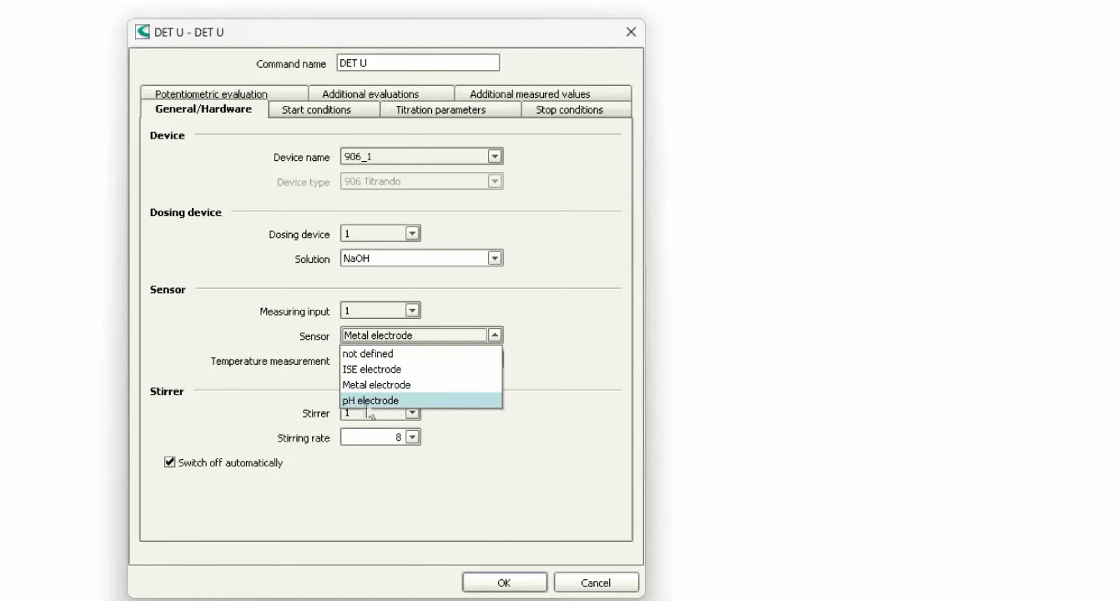
pyautogui.click(398, 403)
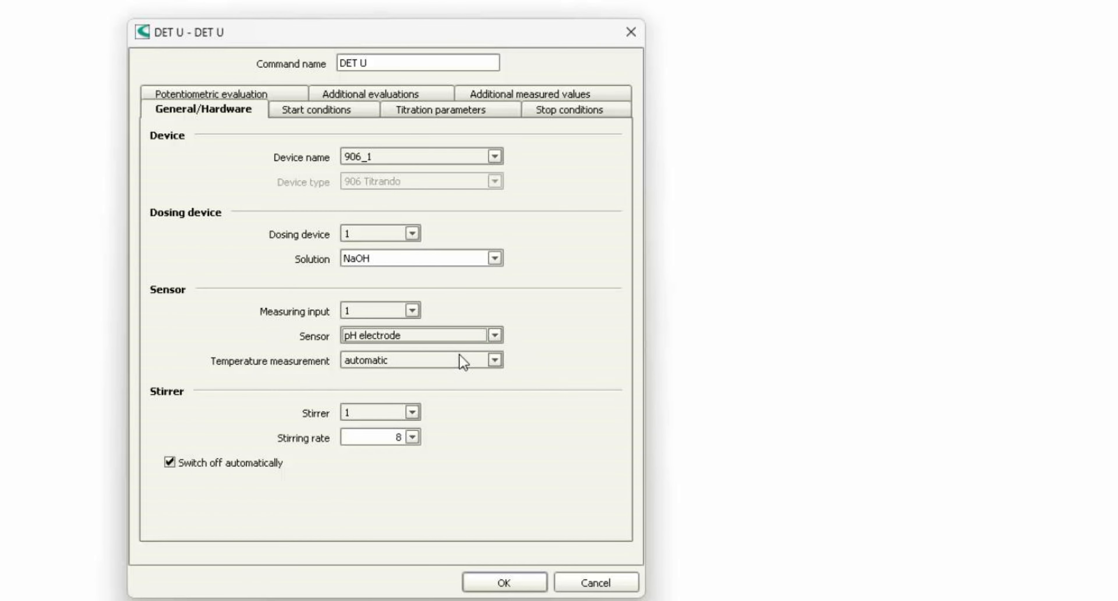
pyautogui.click(494, 360)
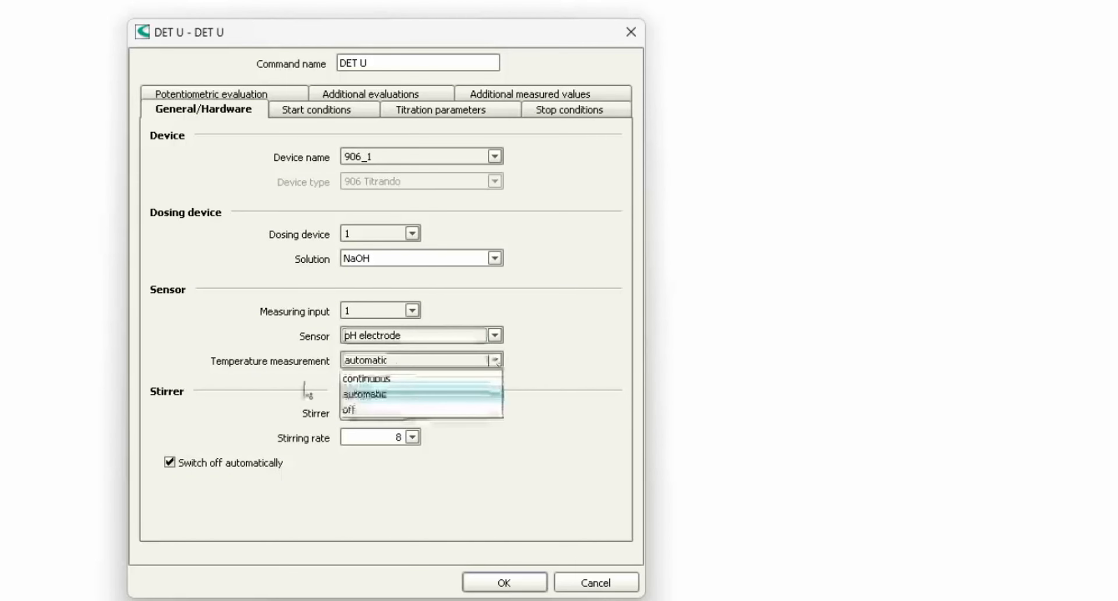
pyautogui.click(548, 356)
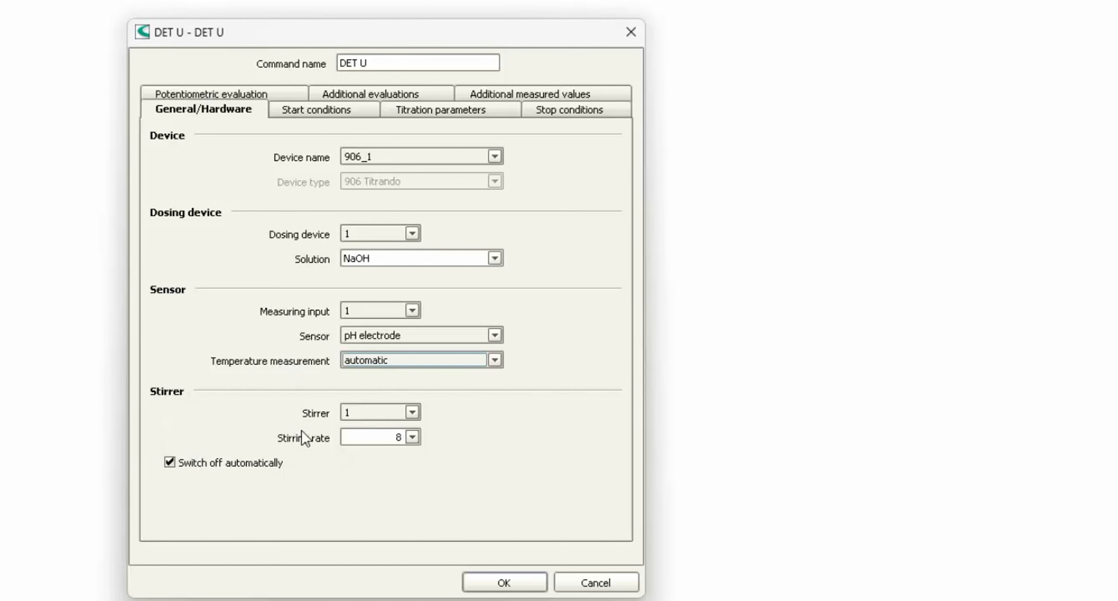
# - Keep stirrer 1 for the DET U command and set its stirring rate to 5
pyautogui.click(412, 412)
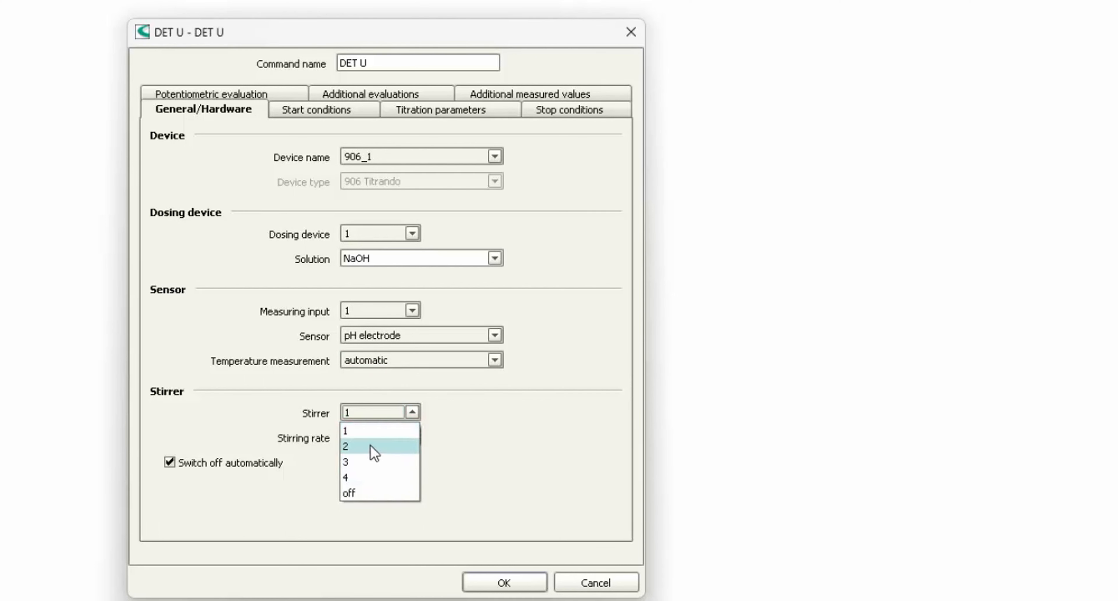
pyautogui.click(519, 410)
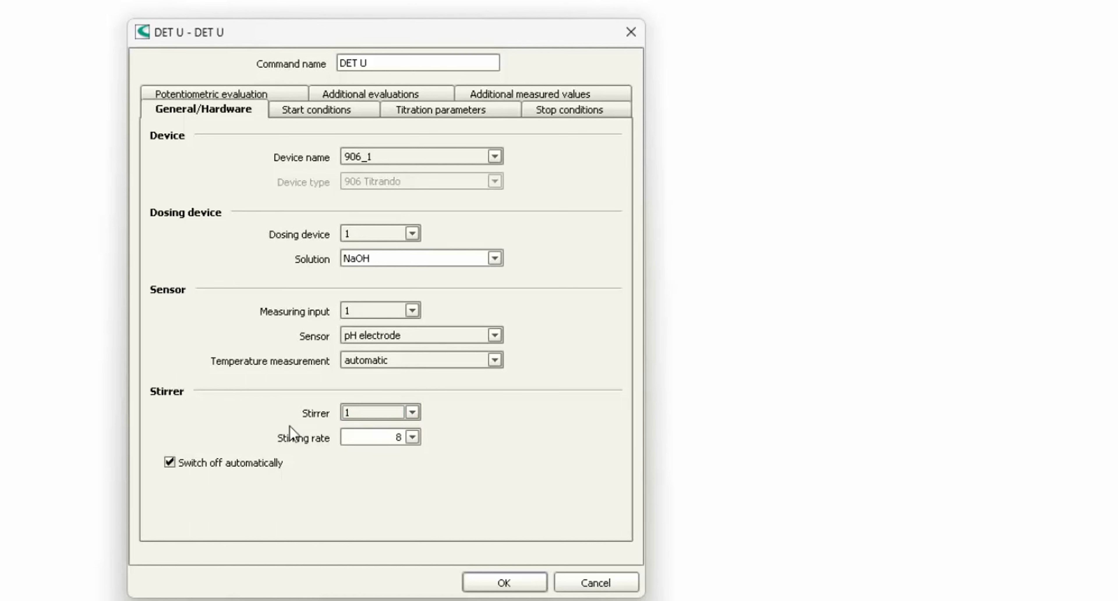
pyautogui.click(412, 439)
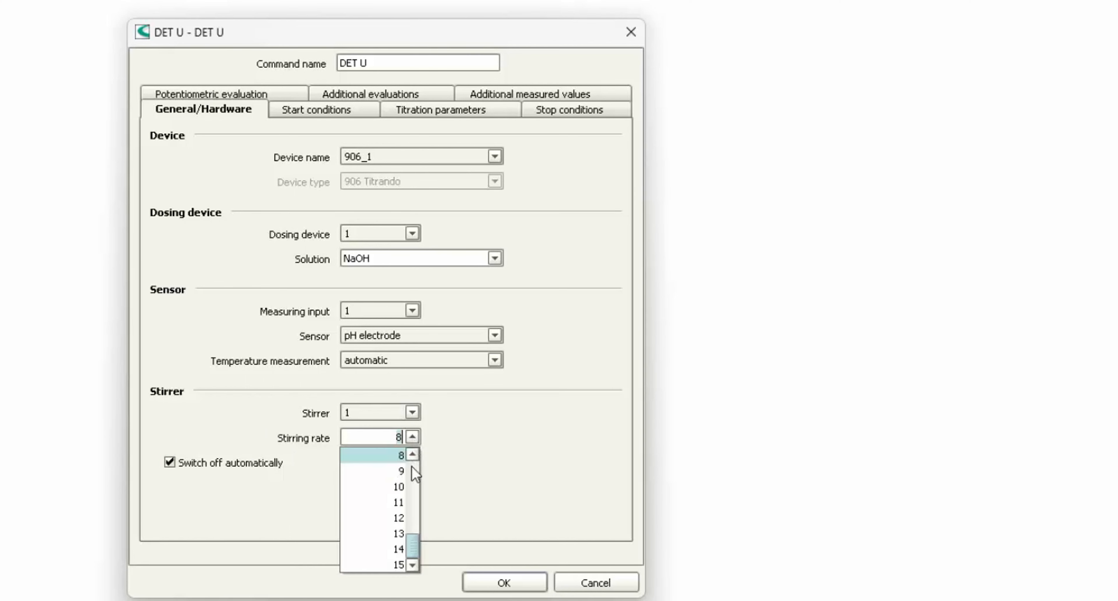
pyautogui.scroll(3, 381, 562)
pyautogui.click(386, 518)
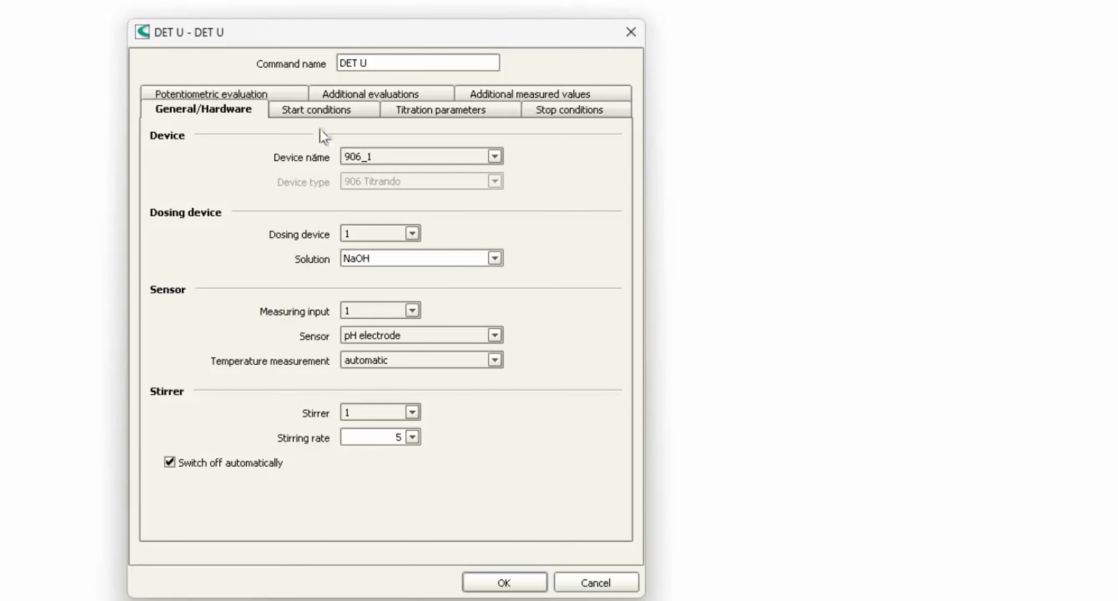
# - In the start conditions, enter a start volume of 0 mL and try a 30 s pause, resetting the pause to 0 s
pyautogui.click(310, 114)
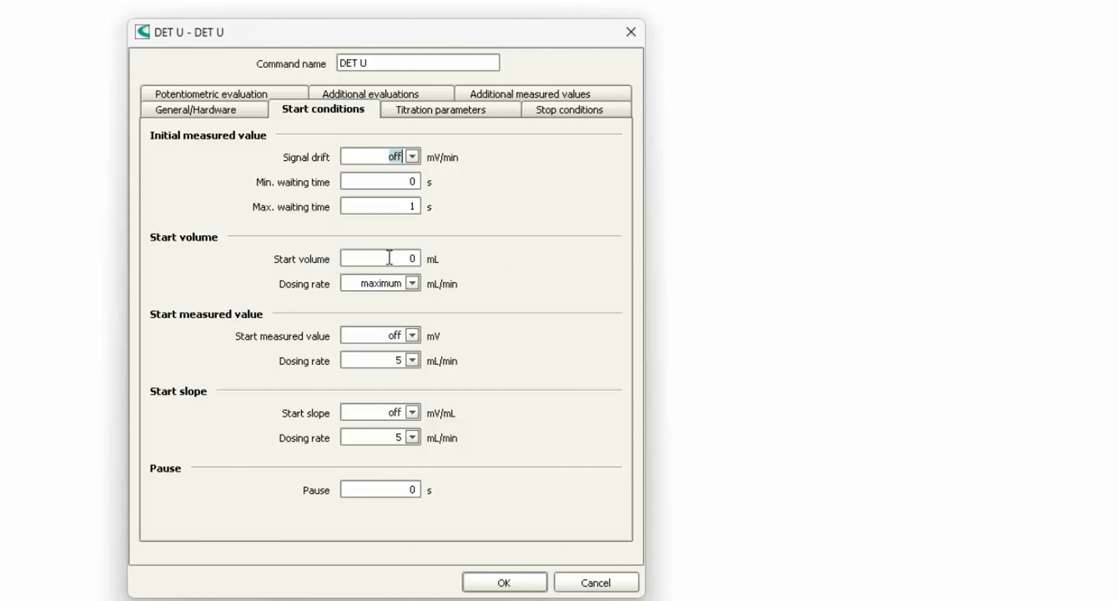
pyautogui.click(407, 258)
pyautogui.write('0')
pyautogui.click(396, 497)
pyautogui.write('30')
pyautogui.click(381, 490)
pyautogui.write('0')
pyautogui.press('Delete')
pyautogui.press('Delete')
# - Compare the detailed titration parameters of the optimal, slow and fast titration rates by switching from each preset to user
pyautogui.click(424, 117)
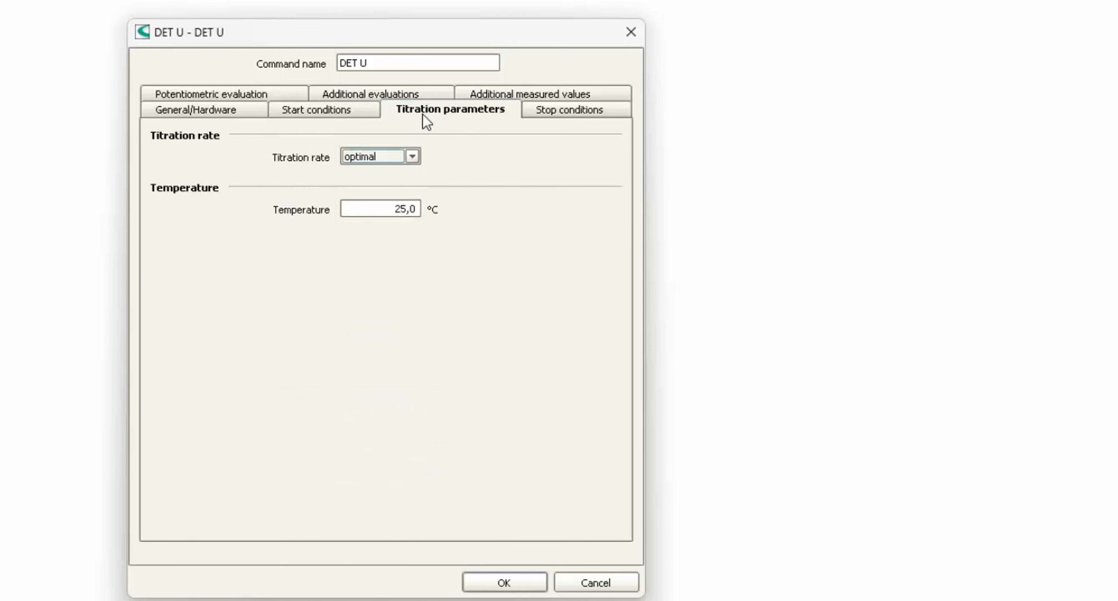
pyautogui.click(411, 157)
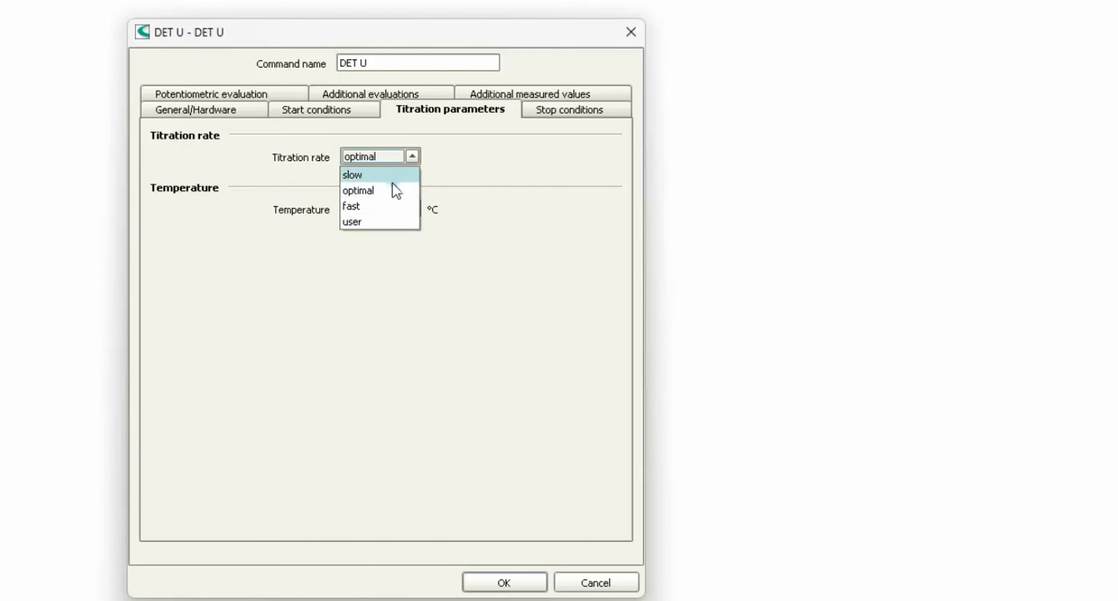
pyautogui.click(391, 192)
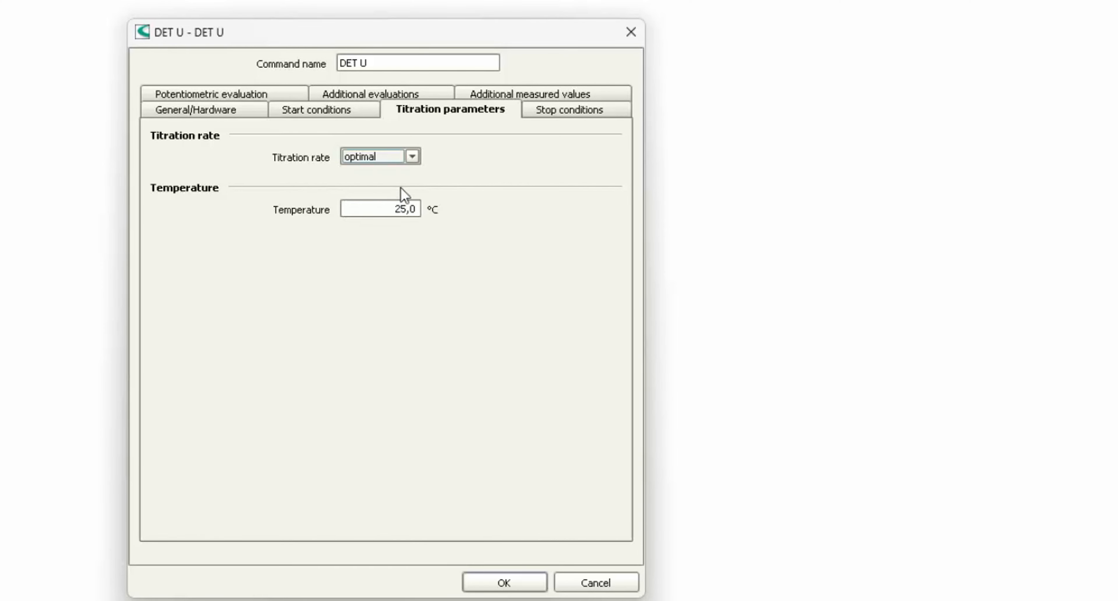
pyautogui.click(403, 160)
pyautogui.click(379, 226)
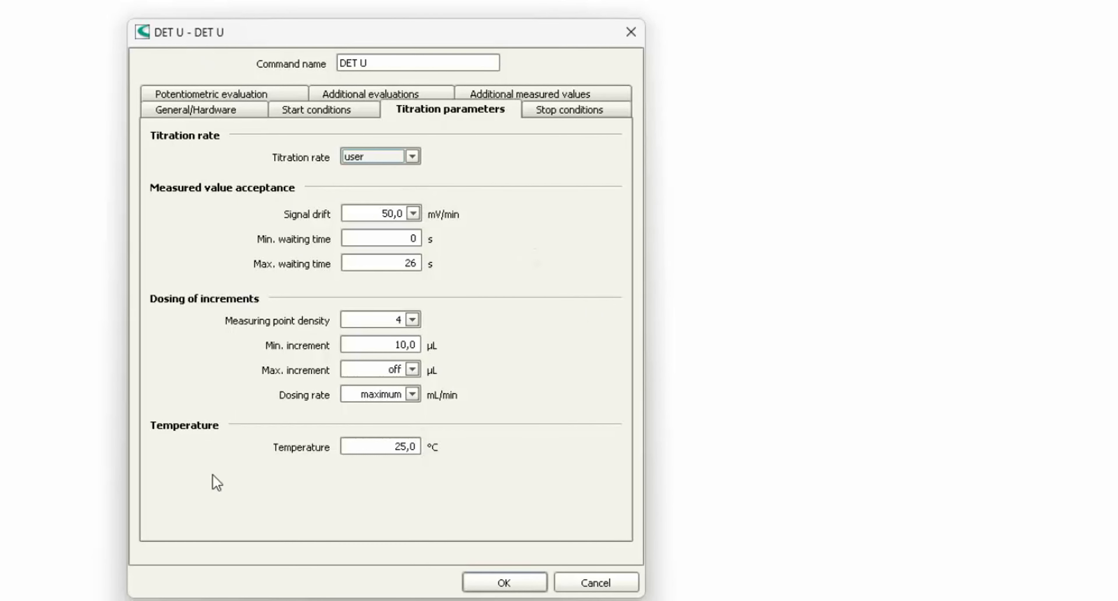
pyautogui.click(417, 157)
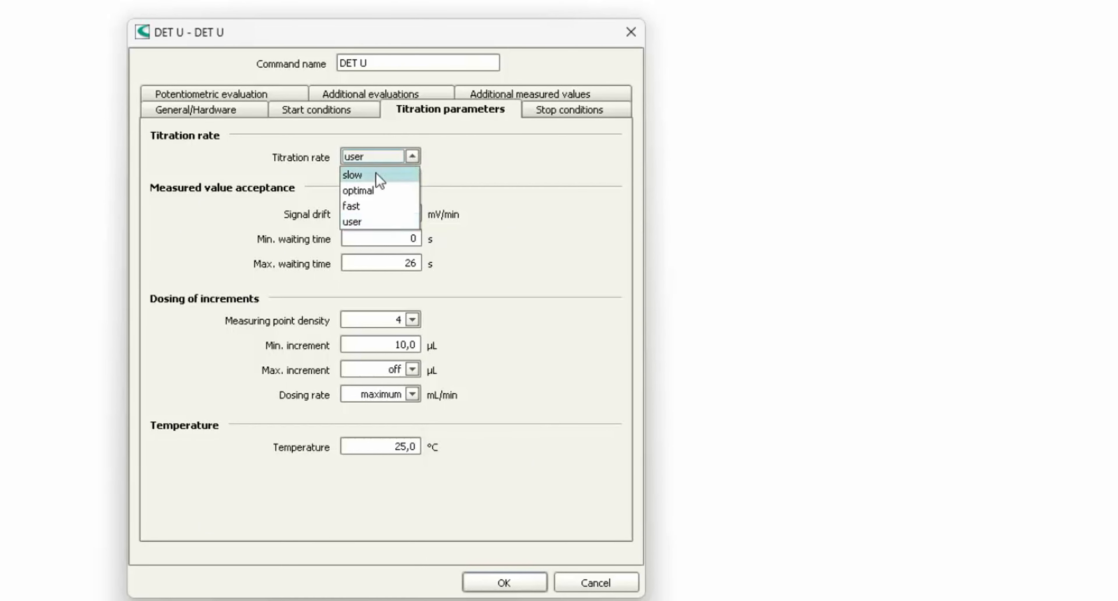
pyautogui.click(379, 175)
pyautogui.click(417, 155)
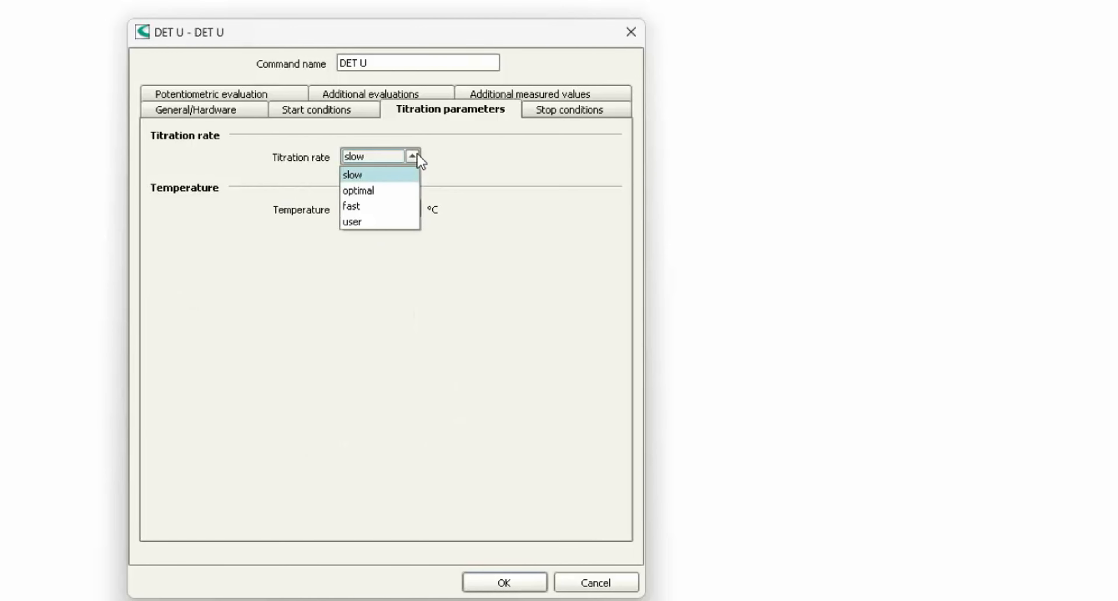
pyautogui.click(384, 220)
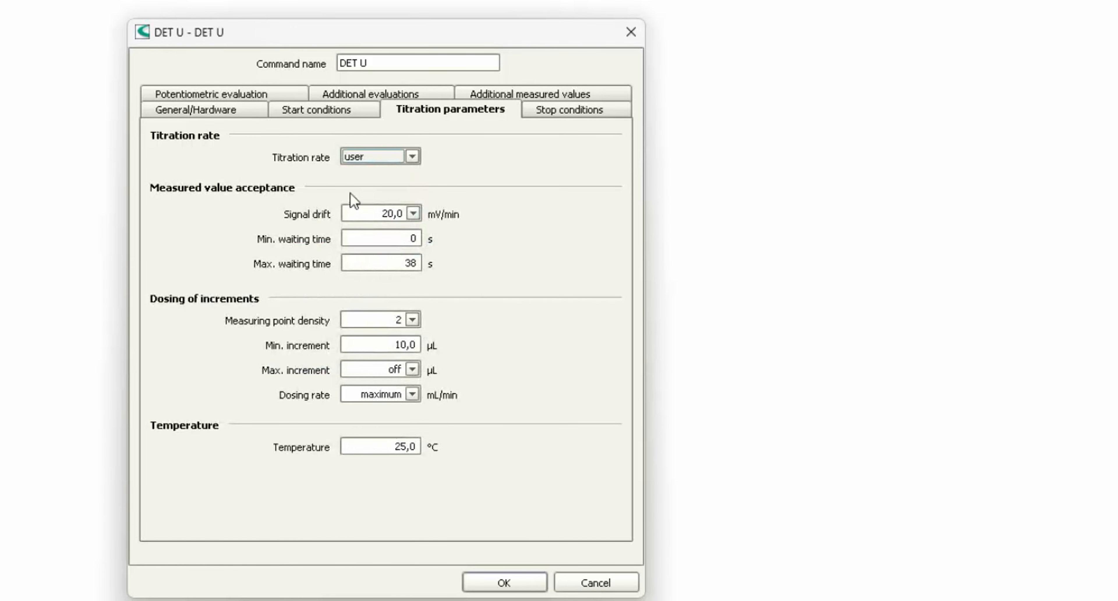
pyautogui.click(417, 161)
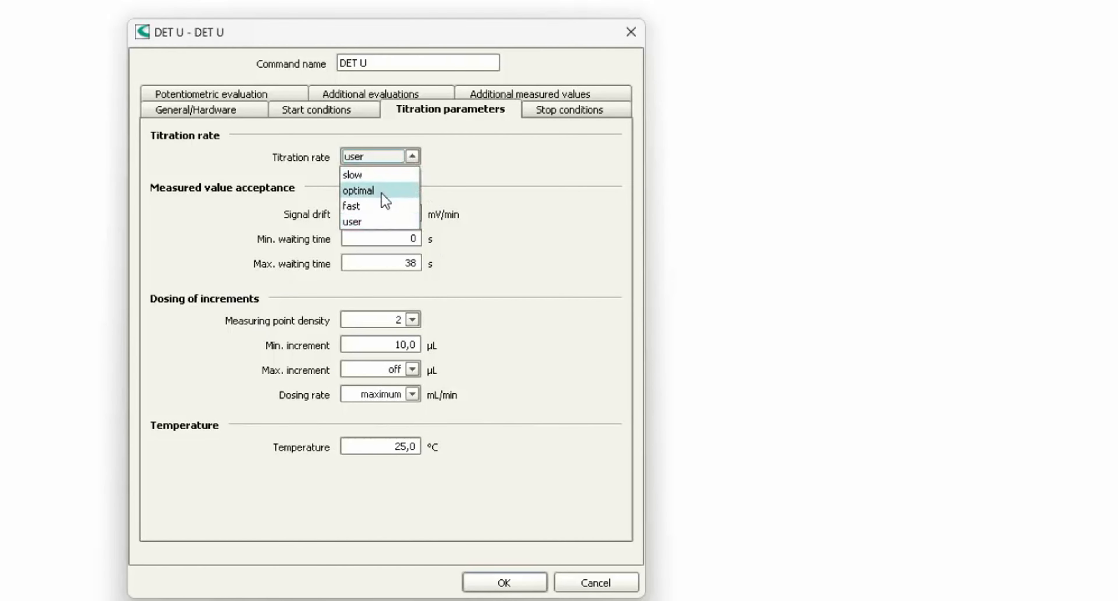
pyautogui.click(381, 205)
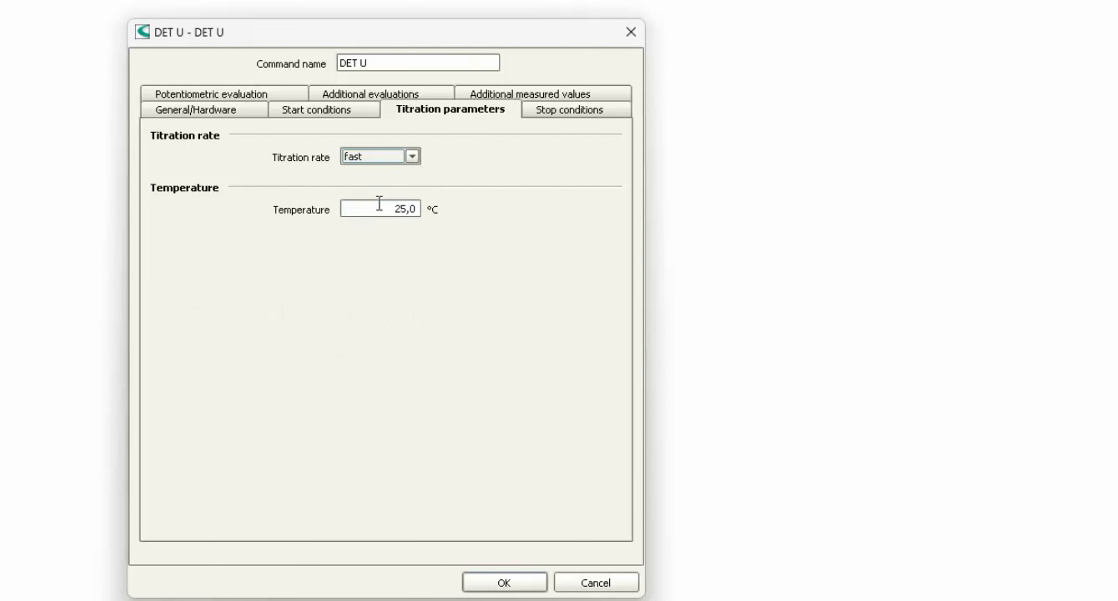
pyautogui.click(414, 161)
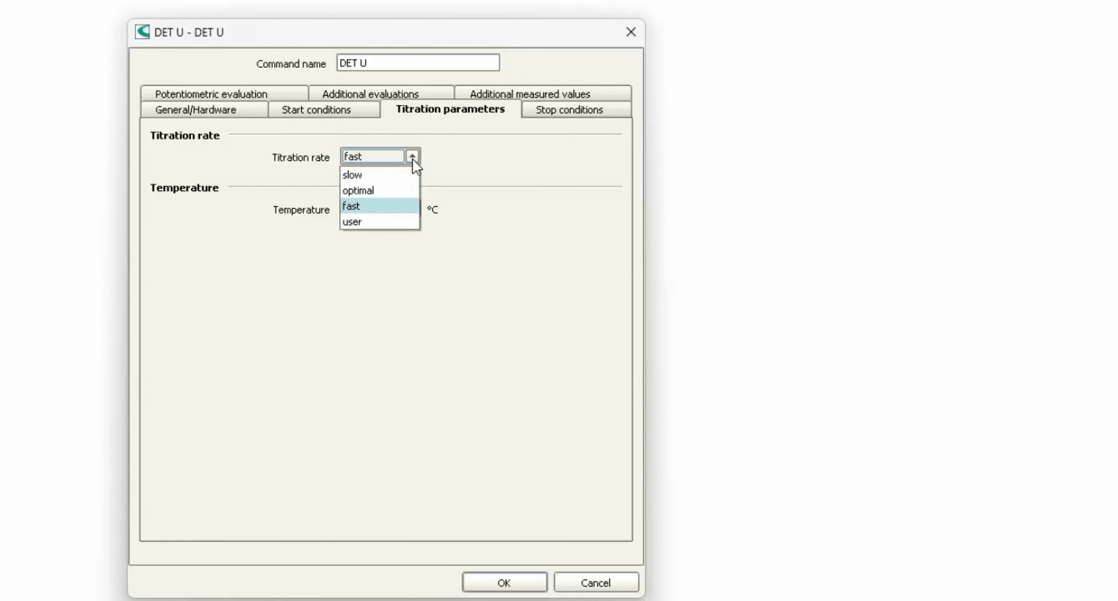
pyautogui.click(397, 223)
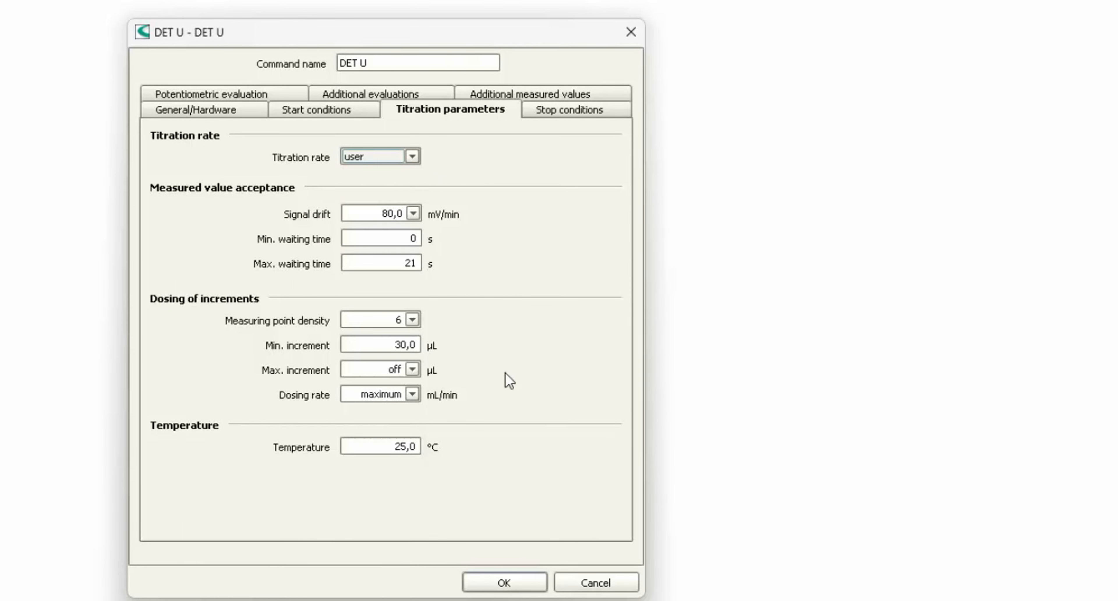
# - Select the optimal titration rate and switch it to user so the optimal parameters serve as the starting values
pyautogui.click(414, 157)
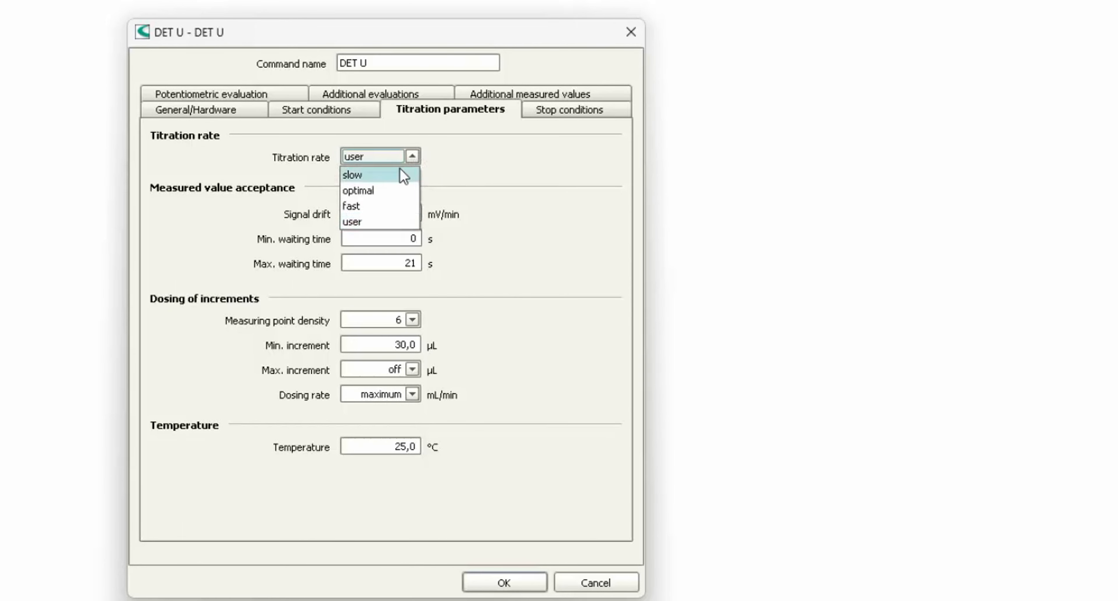
pyautogui.click(382, 191)
pyautogui.click(415, 158)
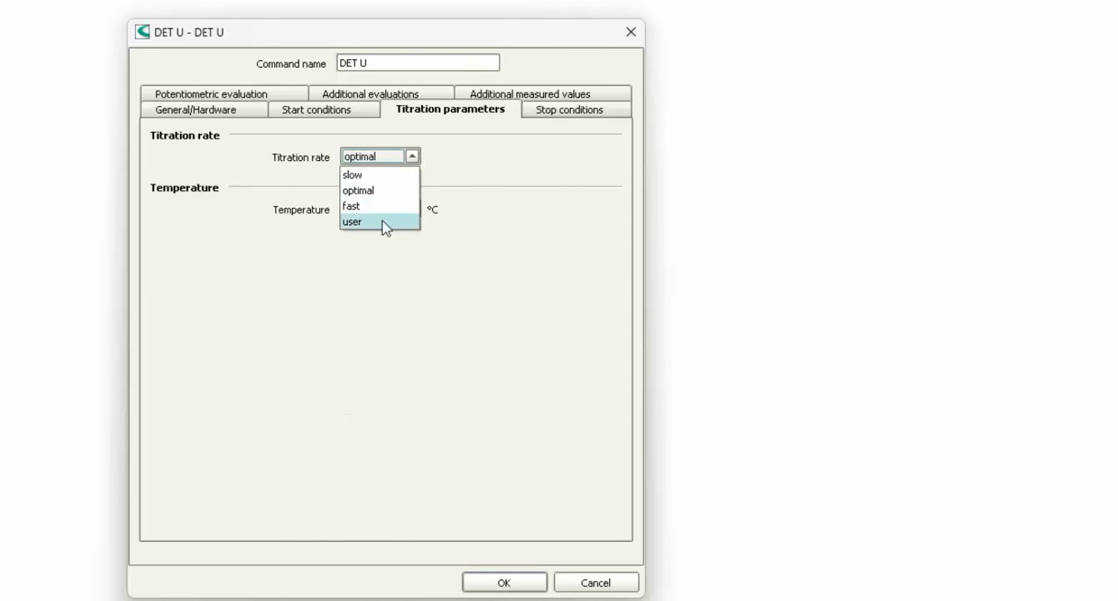
pyautogui.click(384, 222)
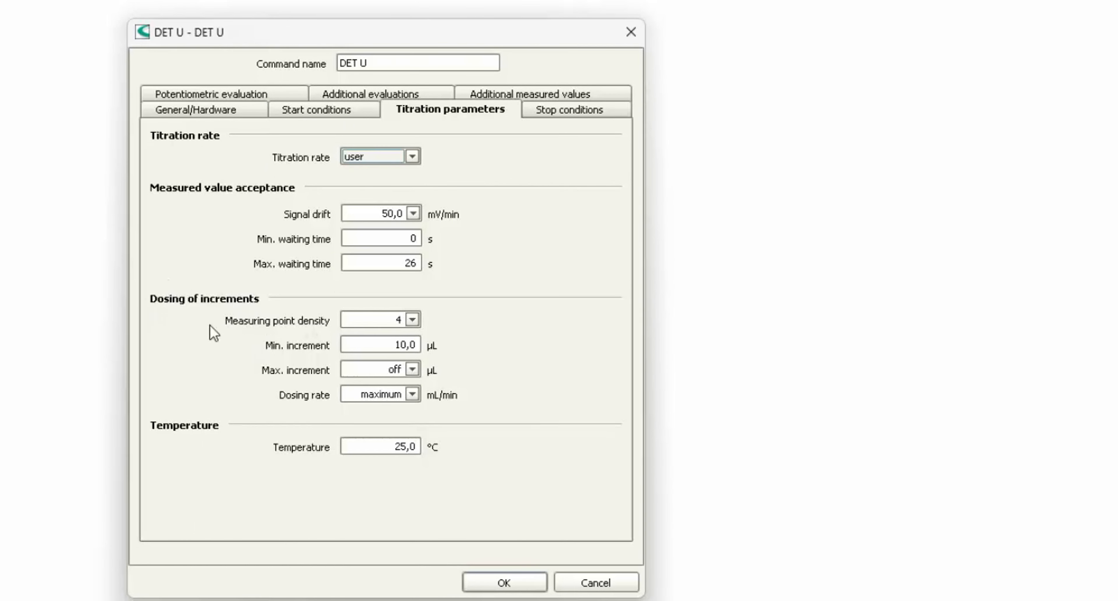
# - Review the available measuring point densities and the maximum increment setting, keeping the density at 4 and the increment off
pyautogui.click(412, 320)
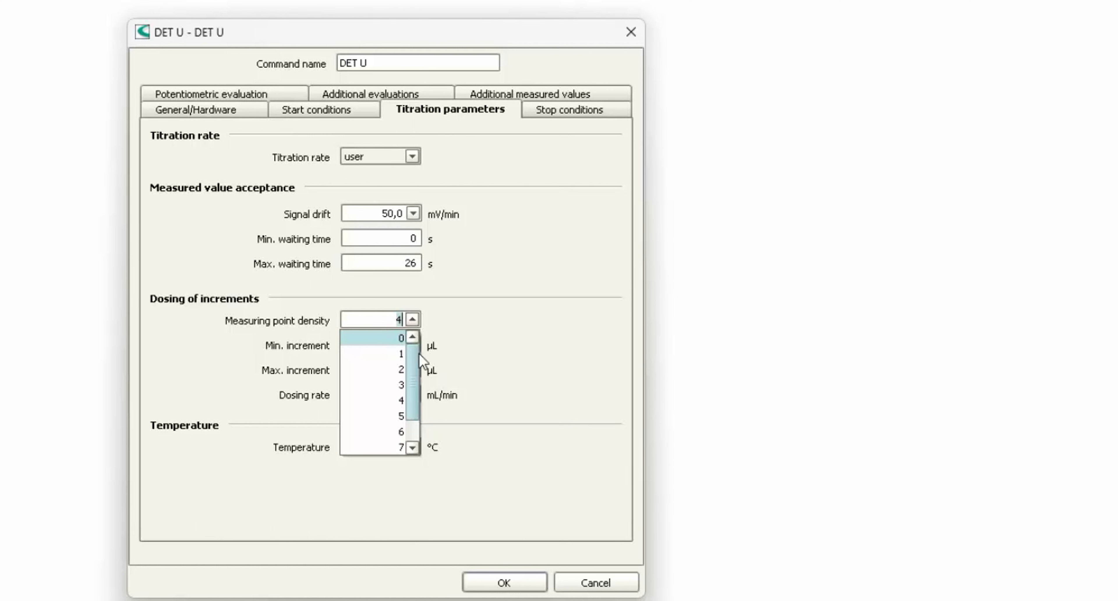
pyautogui.scroll(-1, 419, 417)
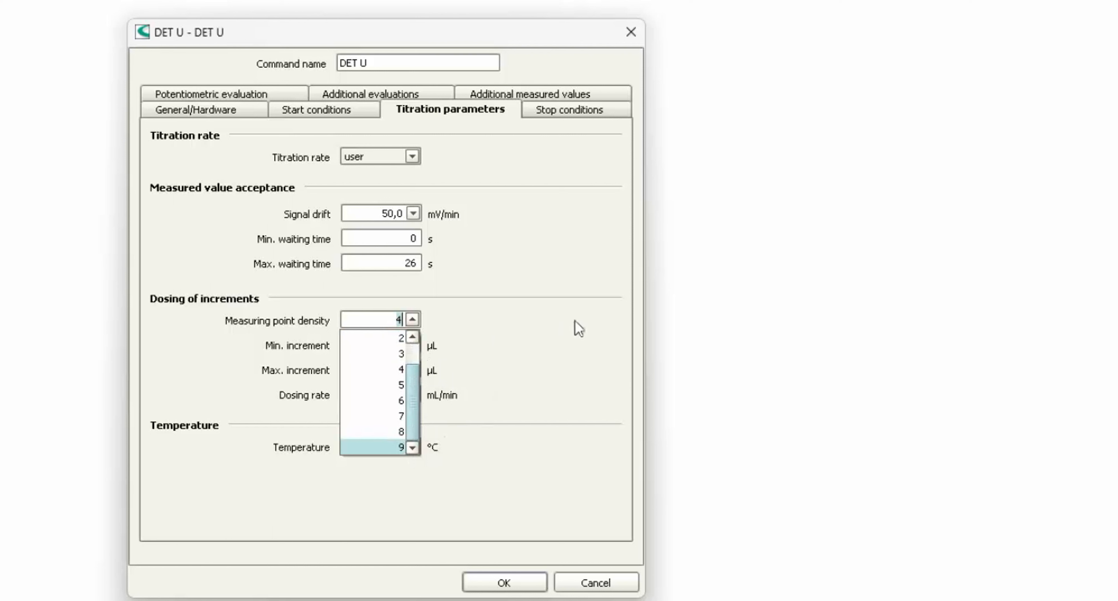
pyautogui.click(566, 336)
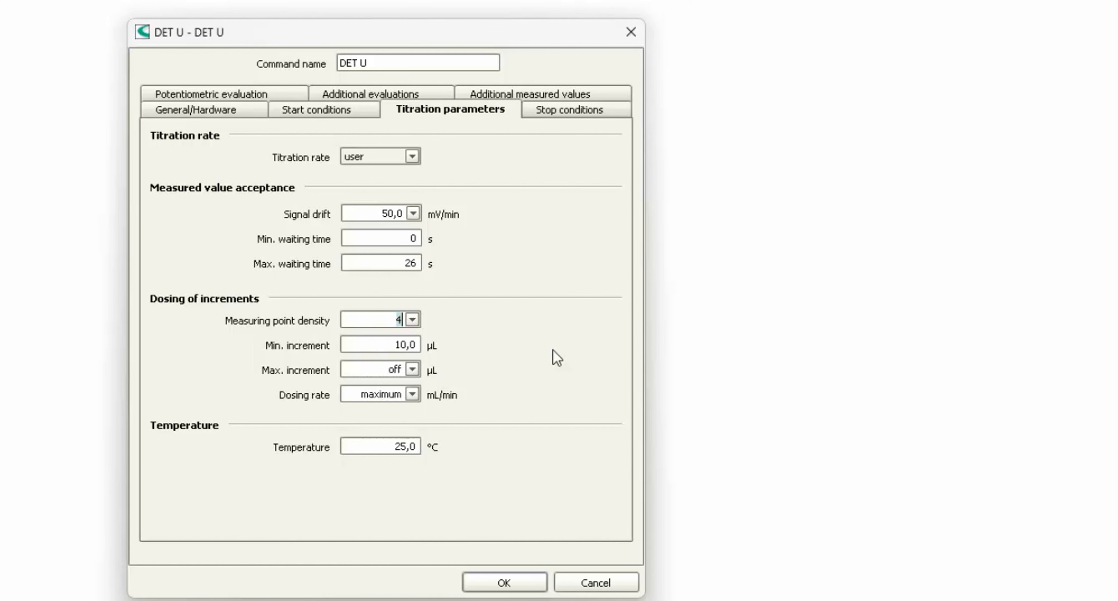
pyautogui.doubleClick(394, 369)
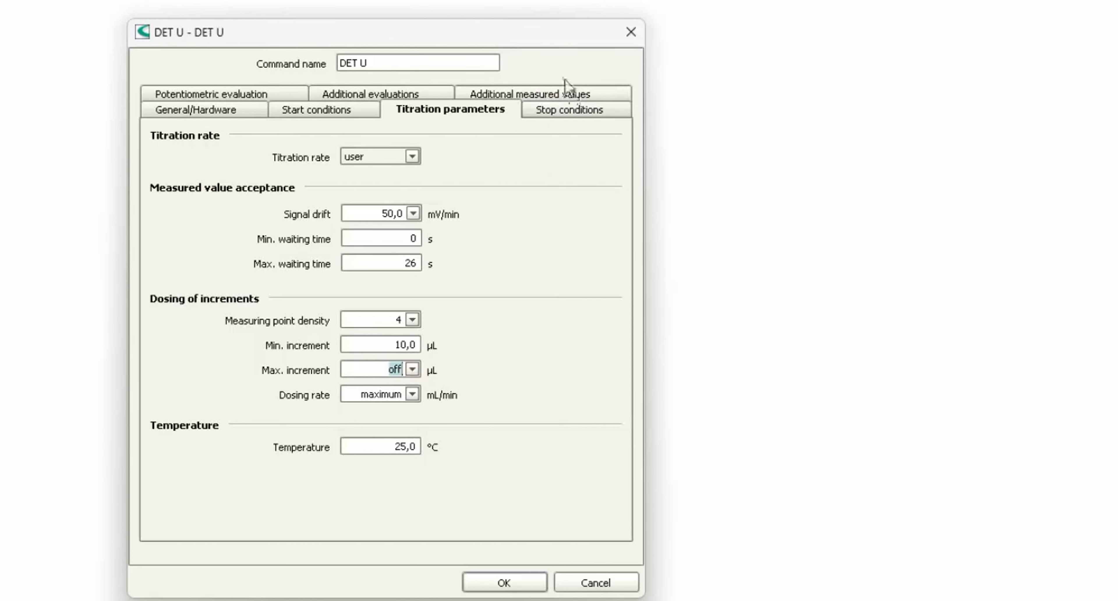
# - In the stop conditions, set the stop volume to 20 mL, the stop EP to 1 and the volume after EP to 1 mL
pyautogui.click(577, 110)
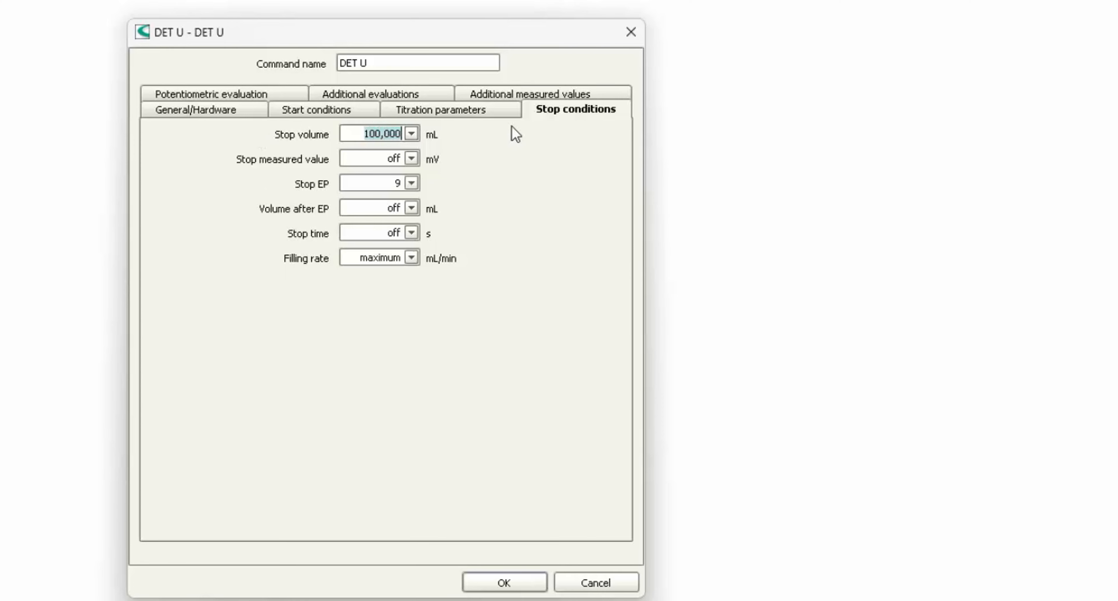
pyautogui.write('20')
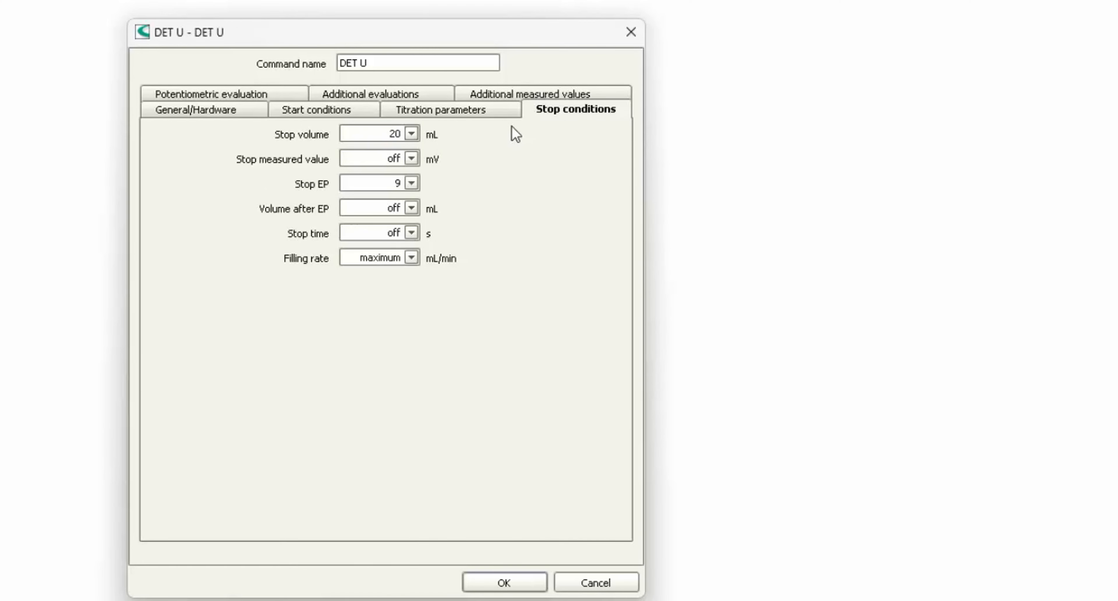
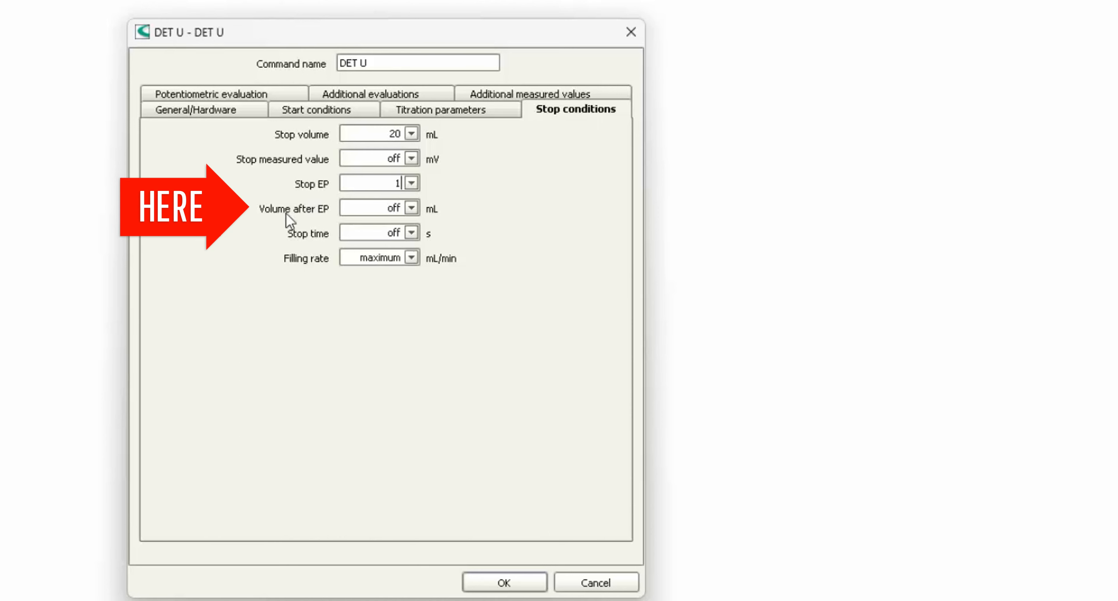
pyautogui.click(362, 209)
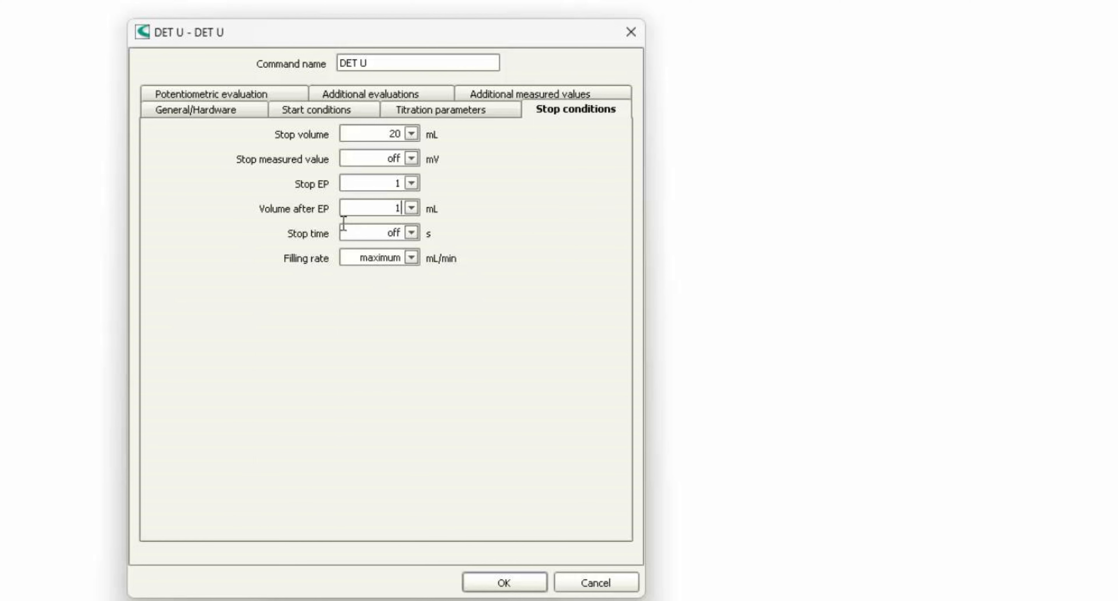
# - Set the EP criterion to 30 for the potentiometric evaluation without window
pyautogui.click(222, 92)
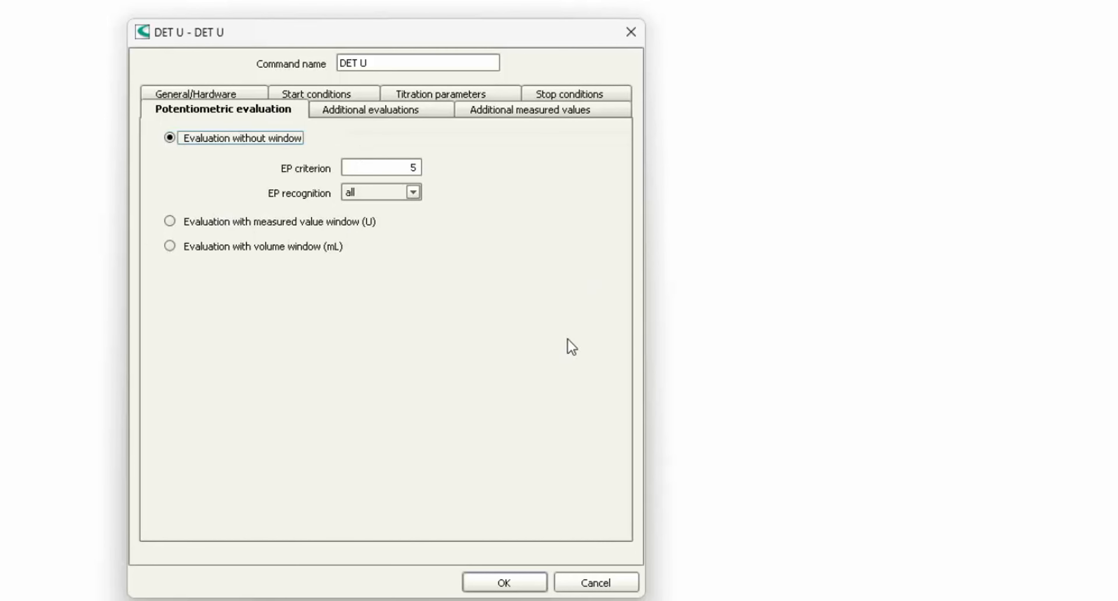
pyautogui.click(413, 168)
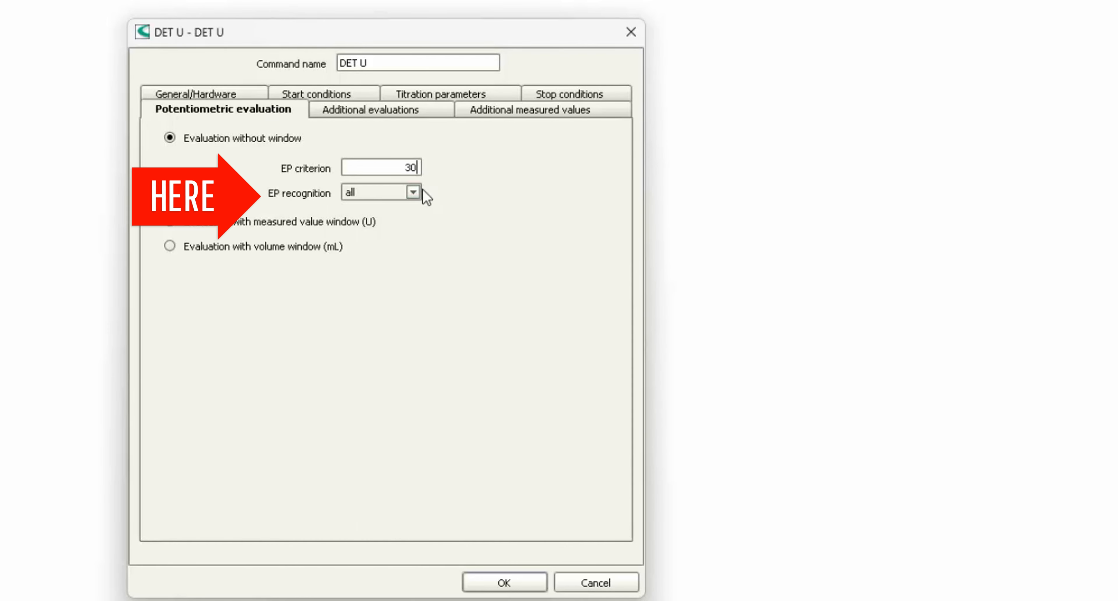
# - Set the EP recognition to greatest and confirm the DET U settings after checking the additional evaluations and additional measured values
pyautogui.click(414, 192)
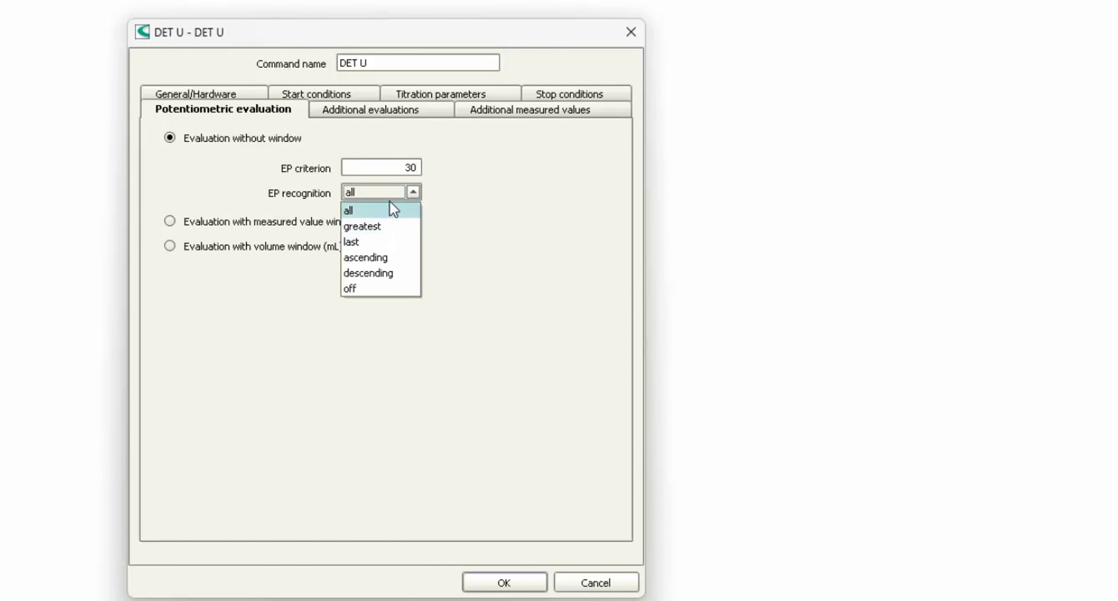
pyautogui.click(401, 230)
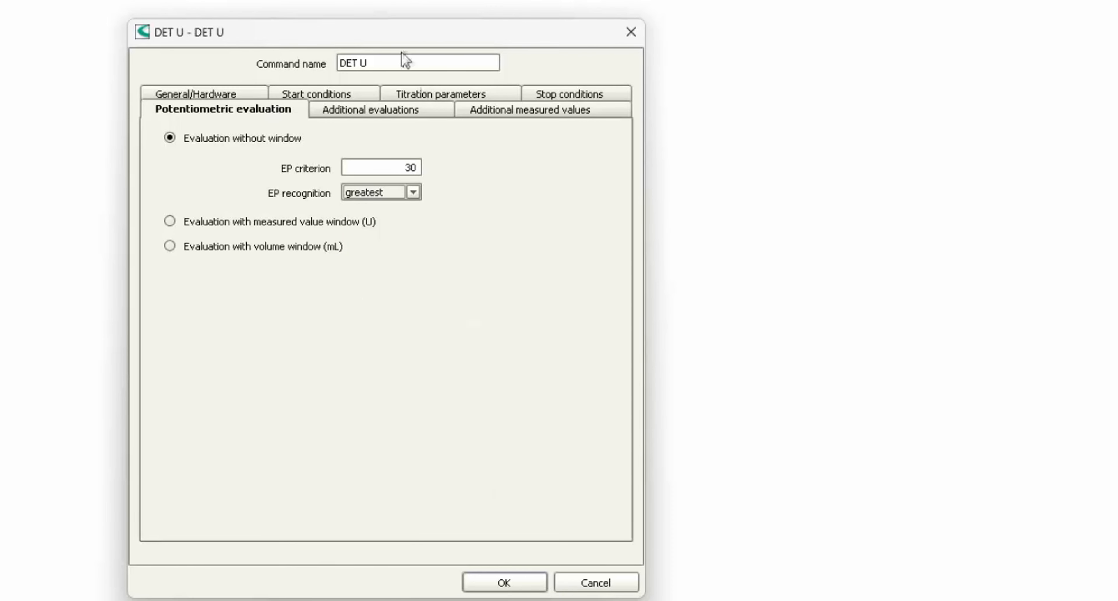
pyautogui.click(349, 112)
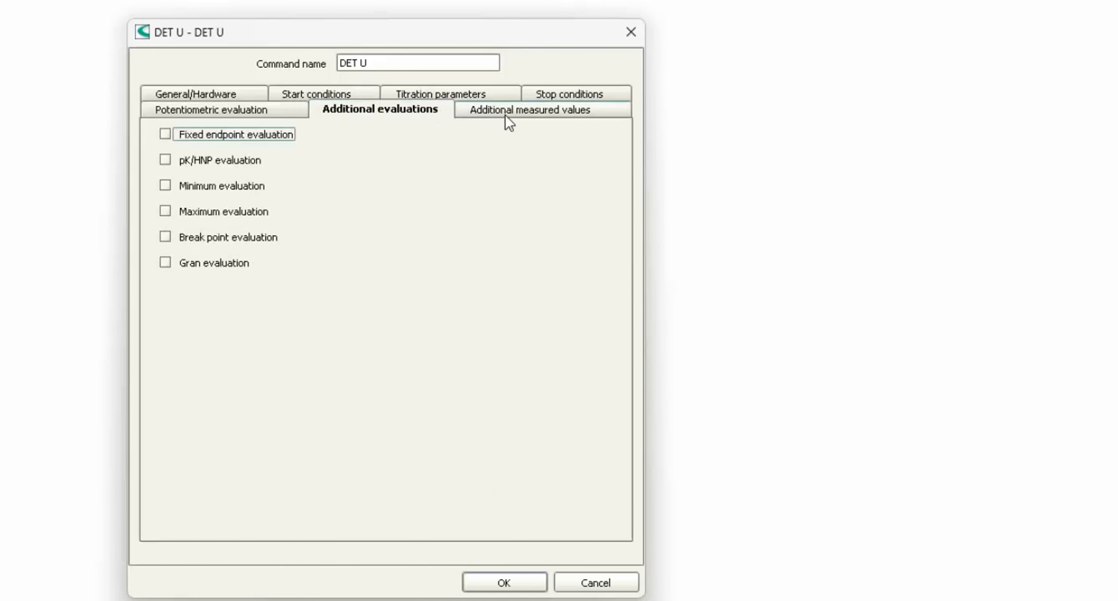
pyautogui.click(523, 119)
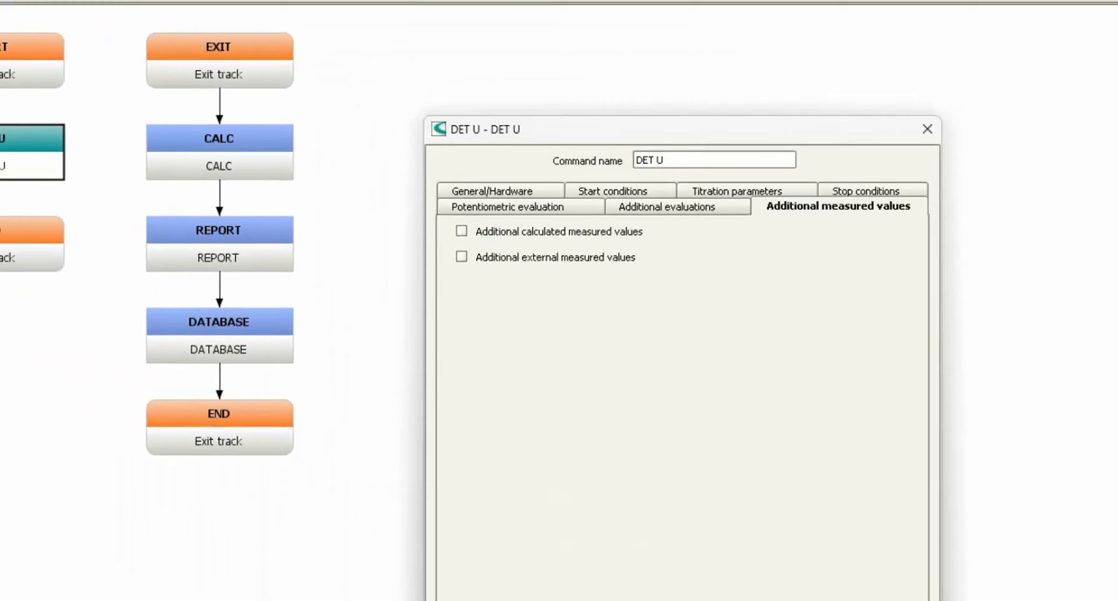
pyautogui.click(521, 586)
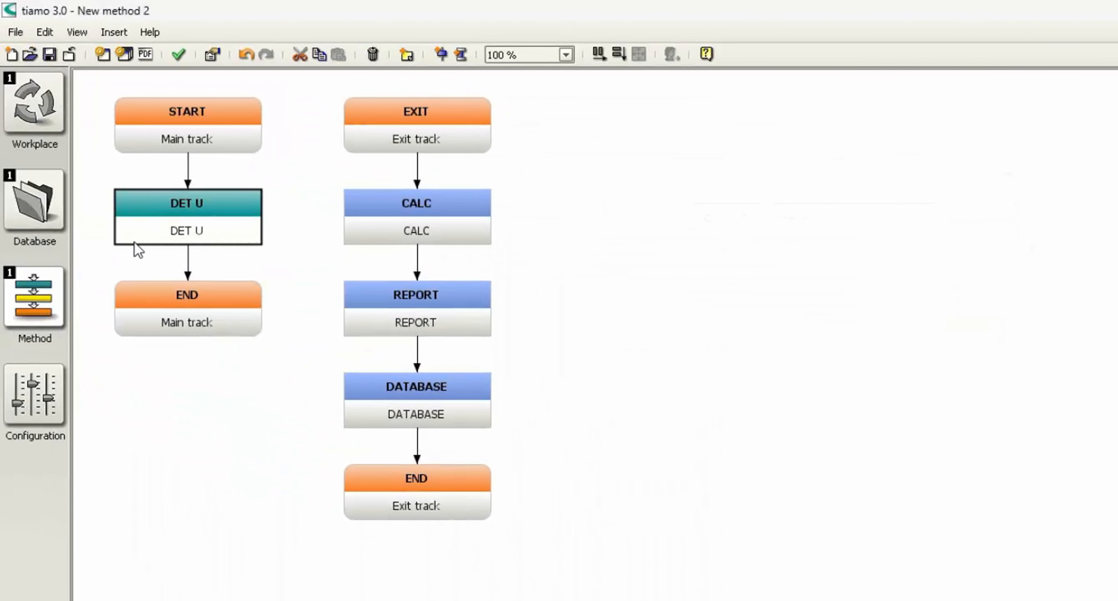
# - Add a new result from the Empty template to the CALC command and name it Content
pyautogui.doubleClick(410, 222)
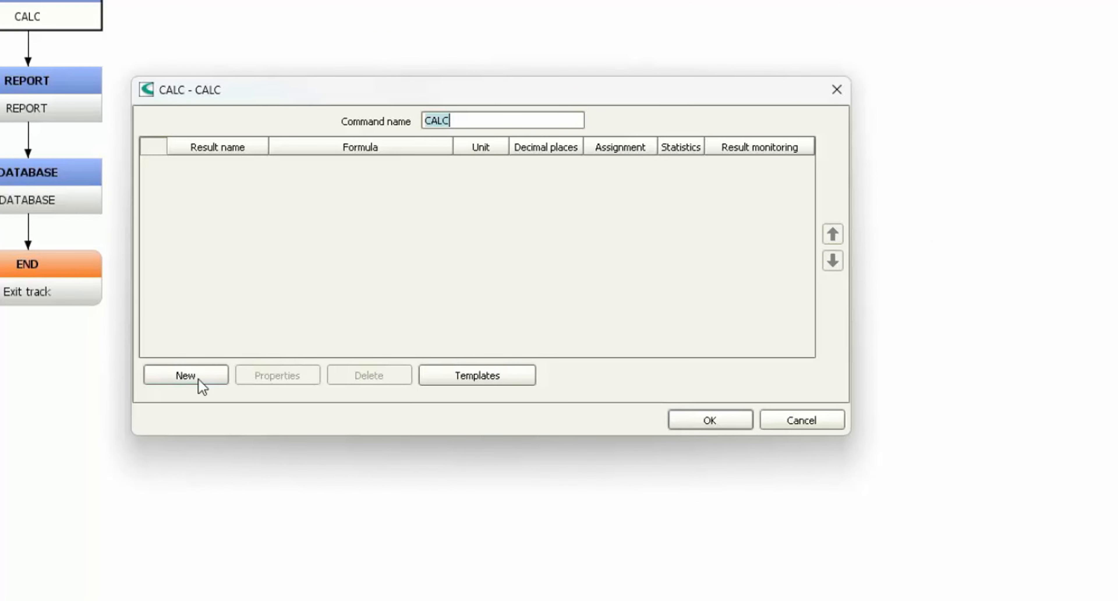
pyautogui.click(186, 375)
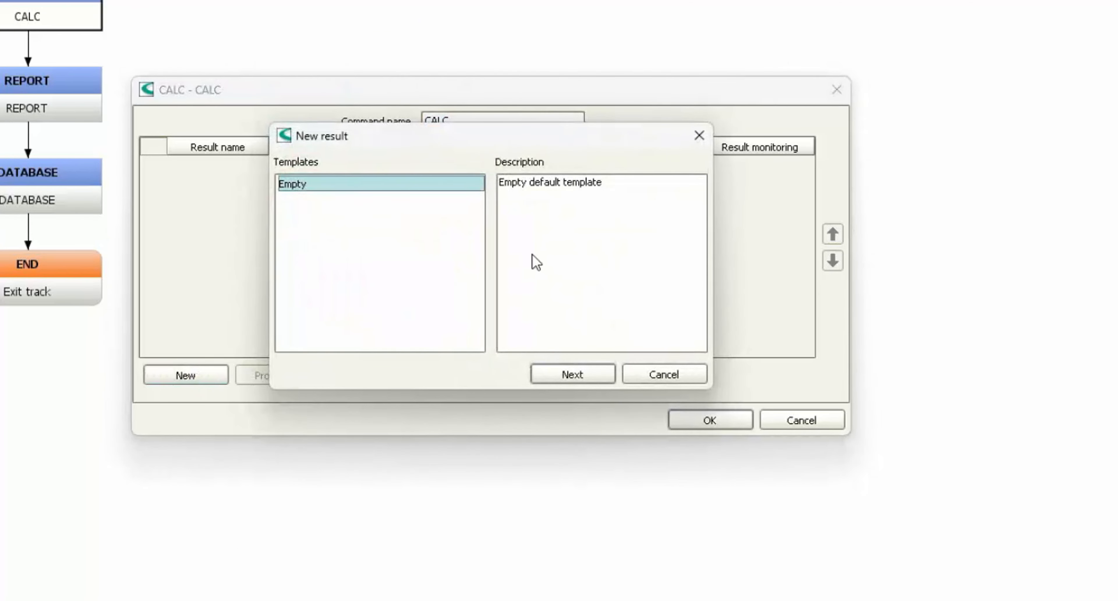
pyautogui.click(567, 377)
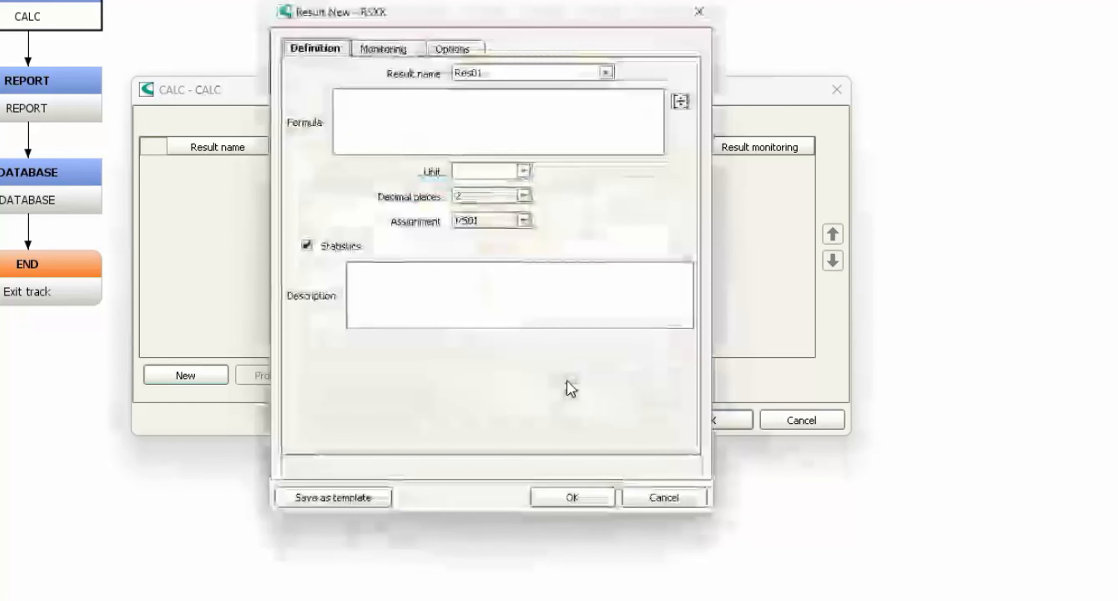
pyautogui.doubleClick(506, 78)
pyautogui.write('Content')
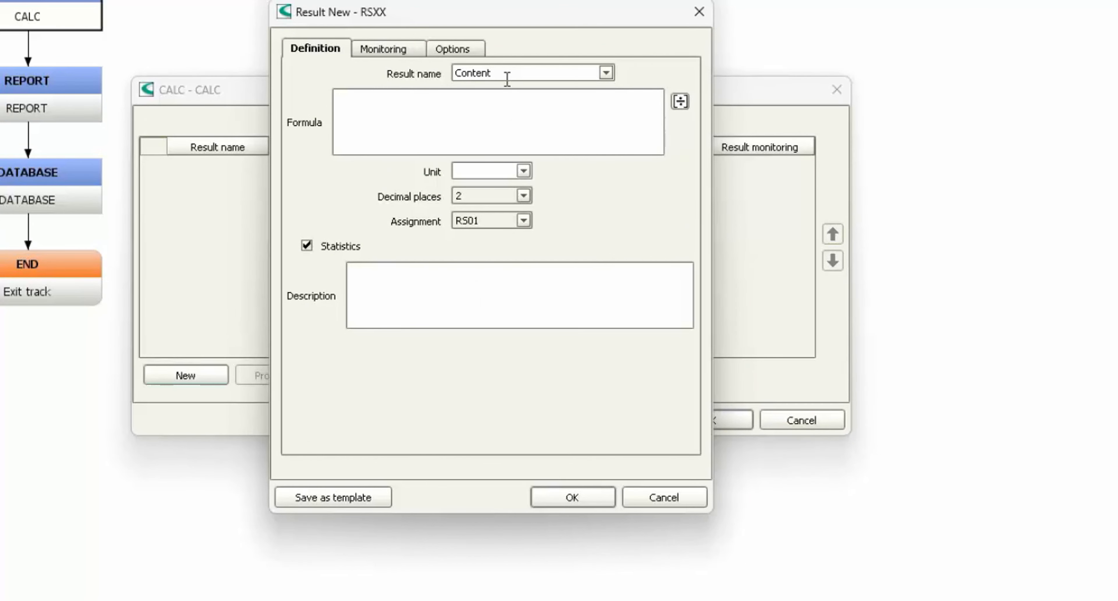
# - Set the Content result's unit to mol/L, its decimal places to 3 and its assignment to RS01
pyautogui.click(522, 171)
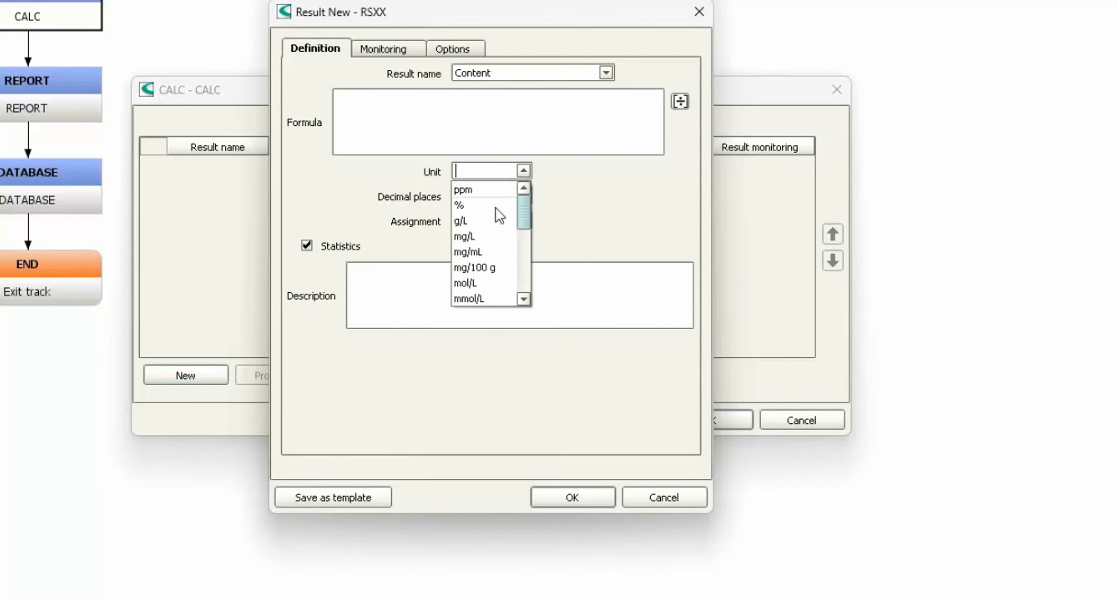
pyautogui.click(494, 237)
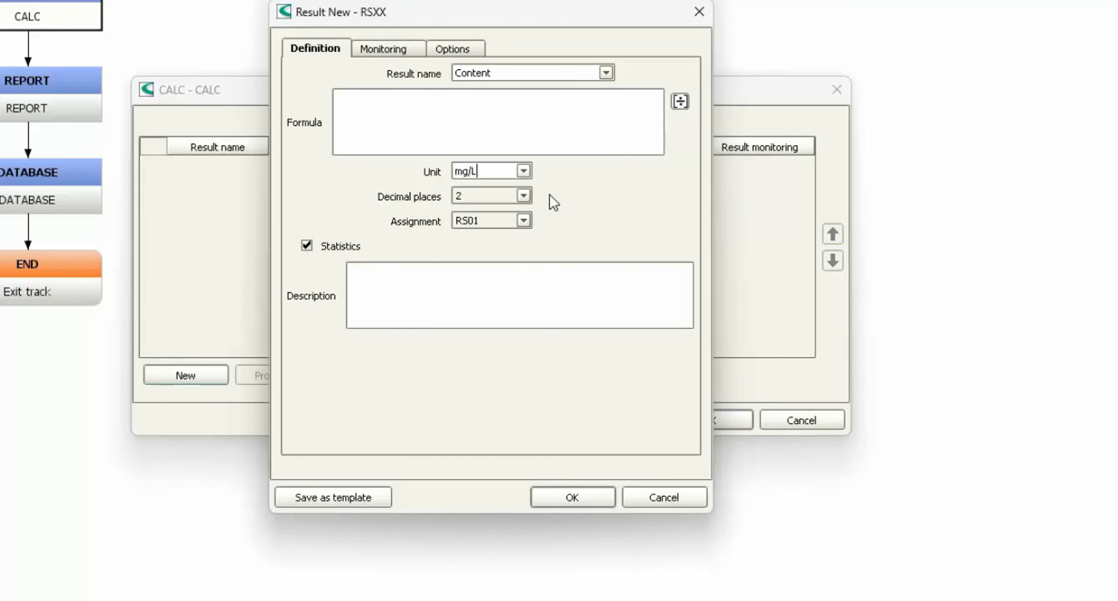
pyautogui.click(522, 171)
pyautogui.click(466, 283)
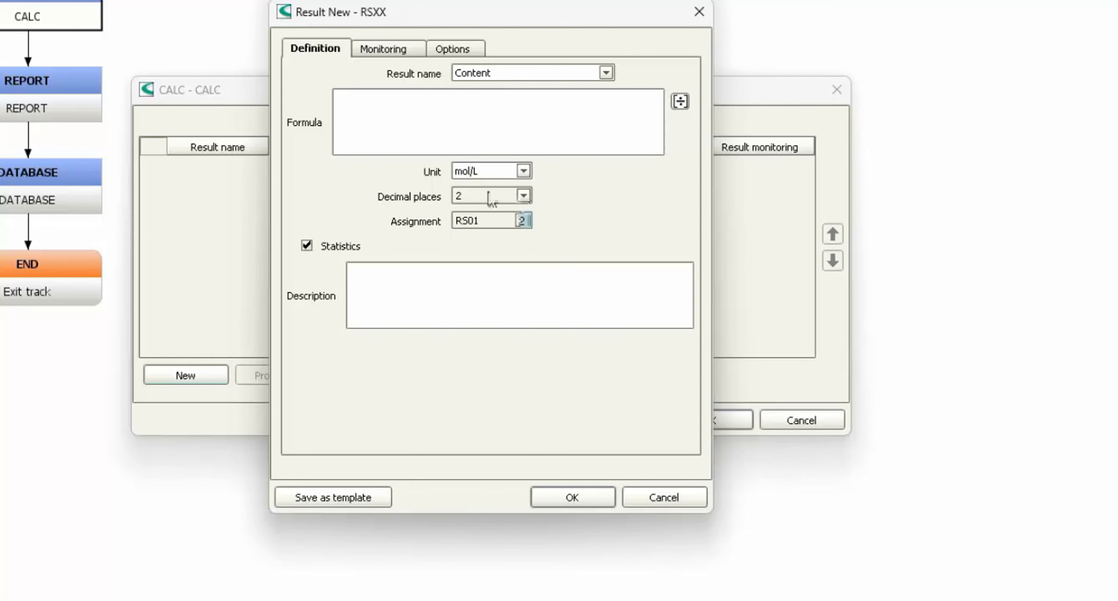
pyautogui.click(519, 198)
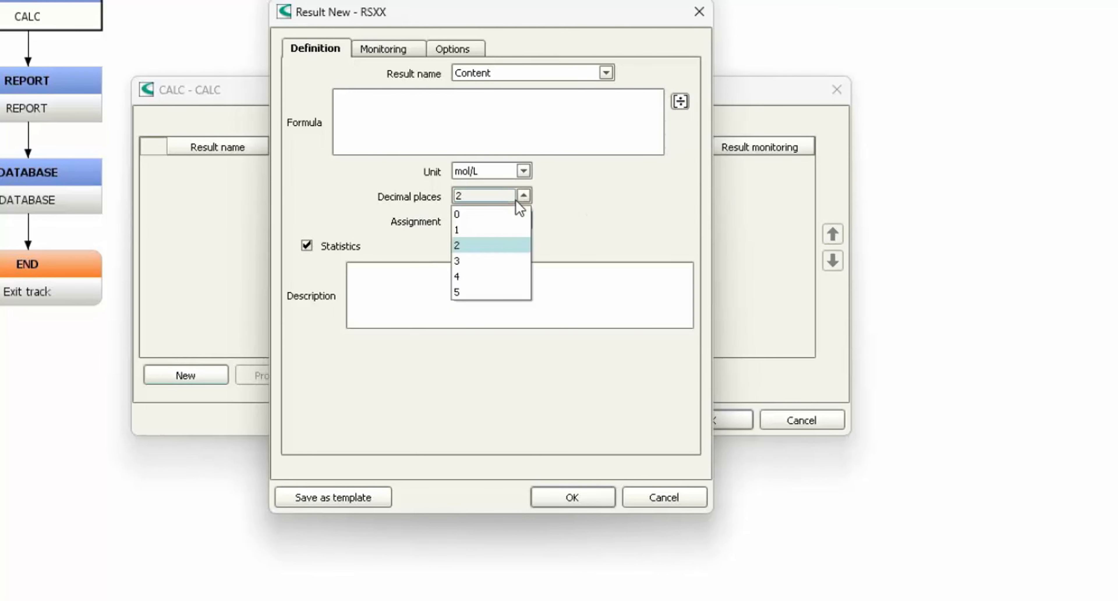
pyautogui.click(486, 260)
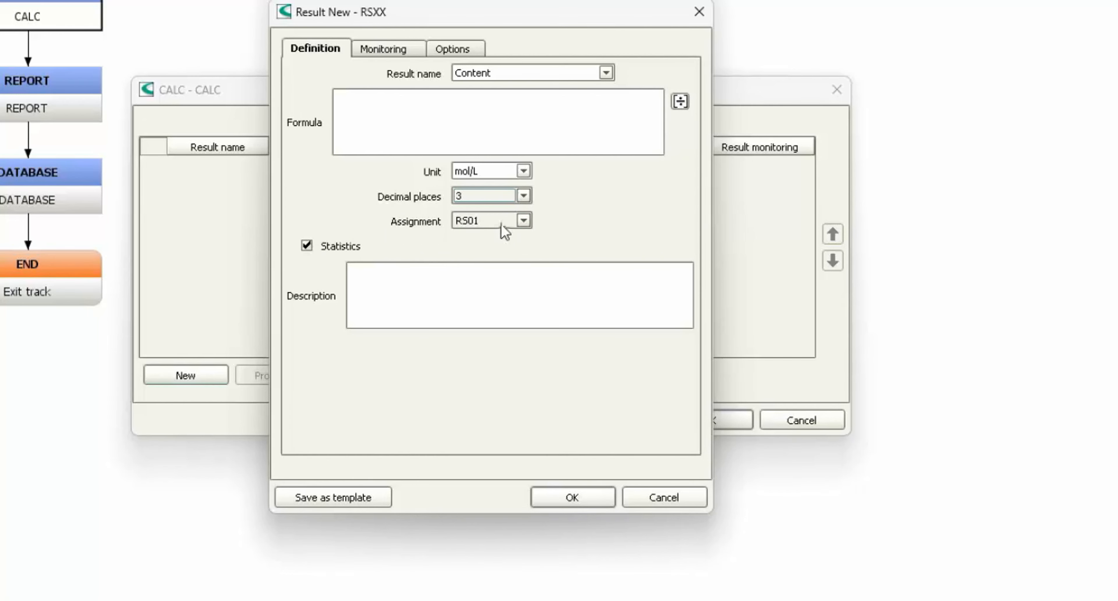
pyautogui.click(523, 221)
pyautogui.moveTo(522, 258)
pyautogui.mouseDown()
pyautogui.moveTo(521, 320)
pyautogui.moveTo(518, 248)
pyautogui.mouseUp()
pyautogui.click(503, 247)
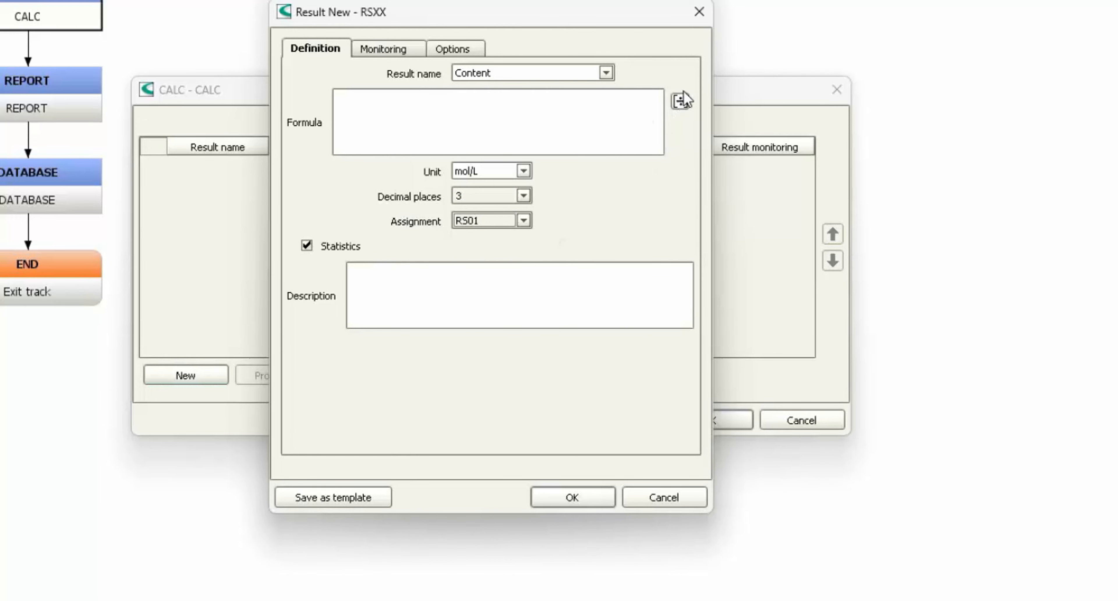
# - Start the result's formula with the molar mass of HCl from the molar mass calculator
pyautogui.click(680, 102)
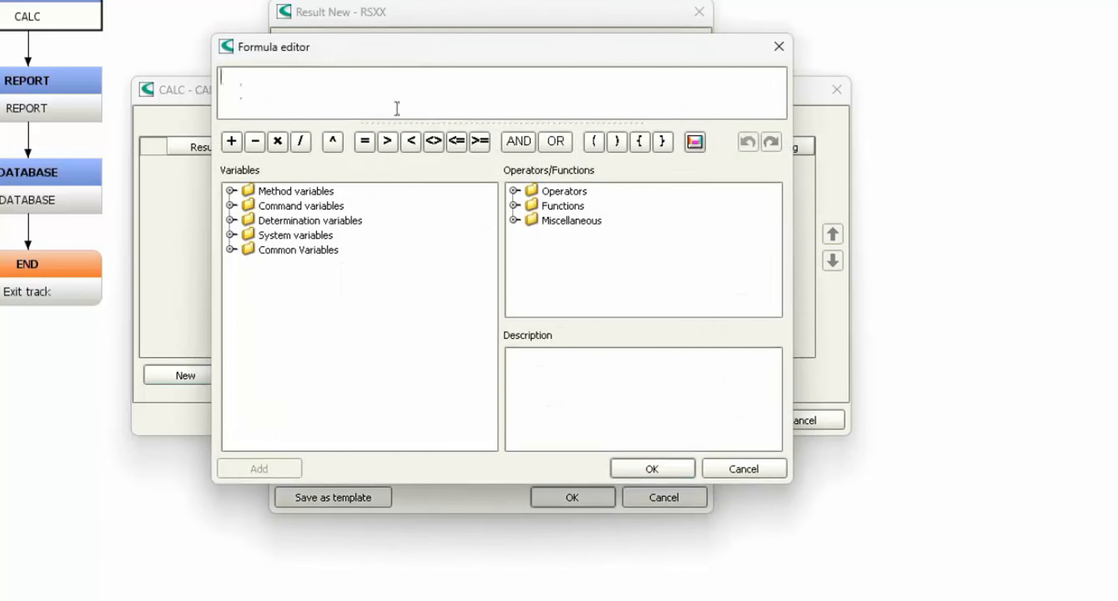
pyautogui.click(694, 142)
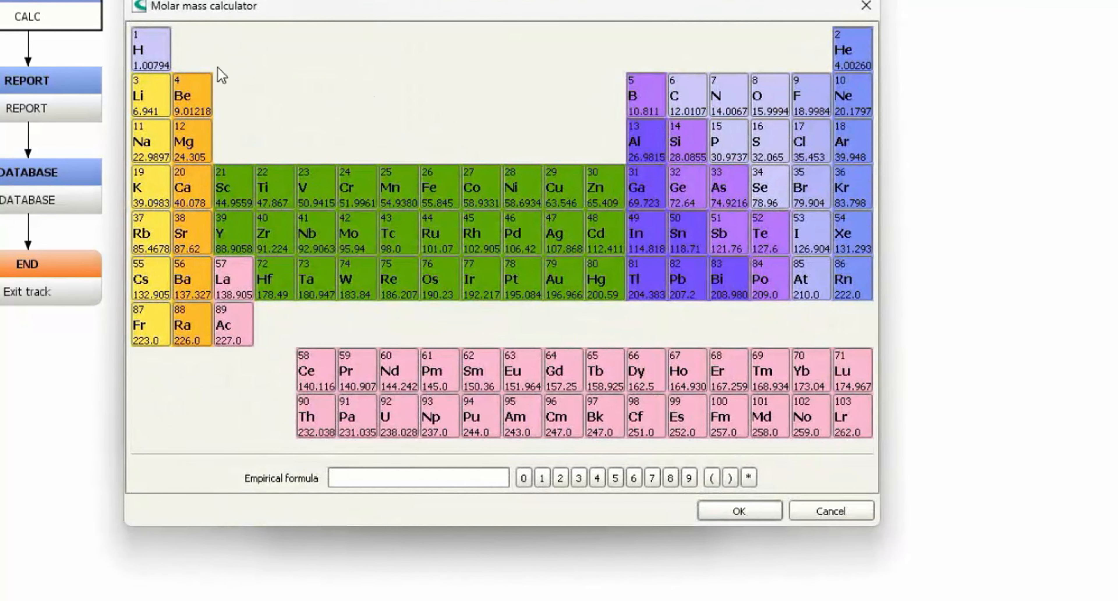
pyautogui.click(159, 58)
pyautogui.click(808, 141)
pyautogui.click(733, 517)
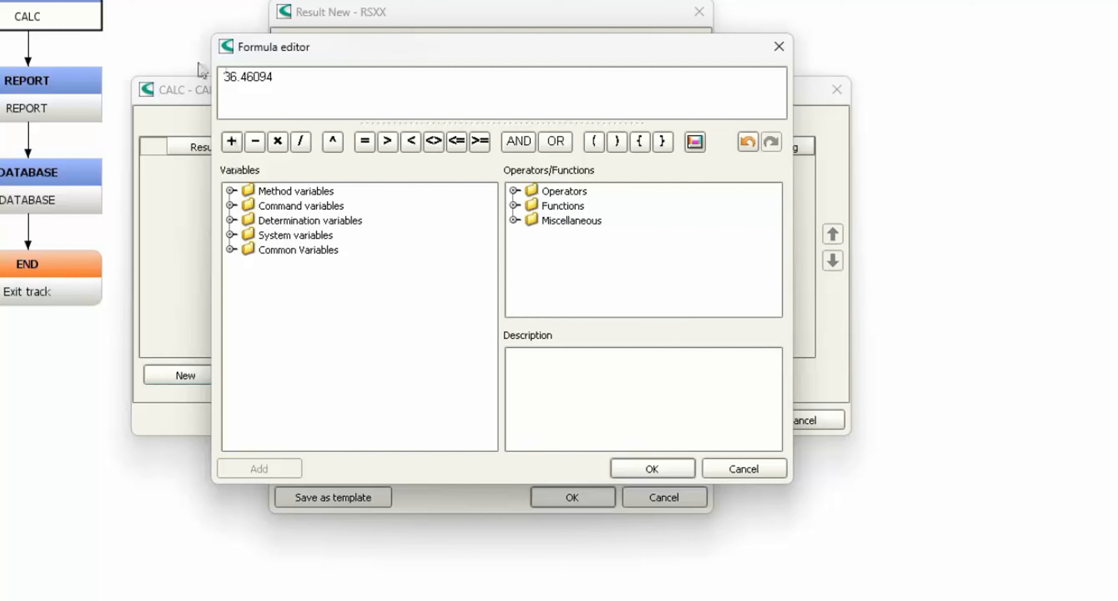
# - Examine the method variables and the DET U command variables for titer, concentration and end point volume in the formula editor
pyautogui.click(230, 191)
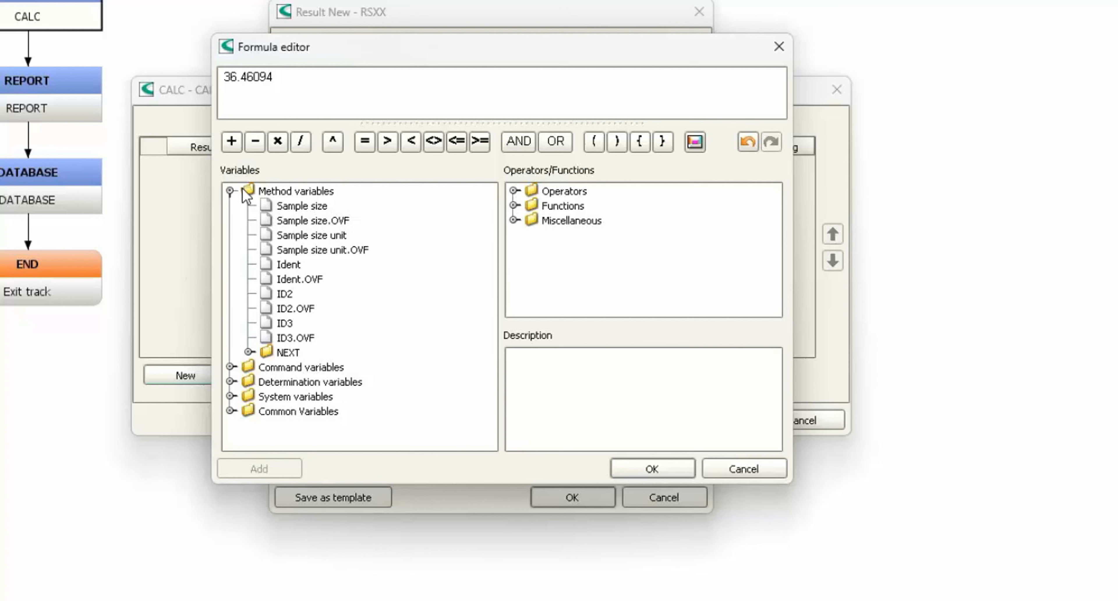
pyautogui.click(231, 191)
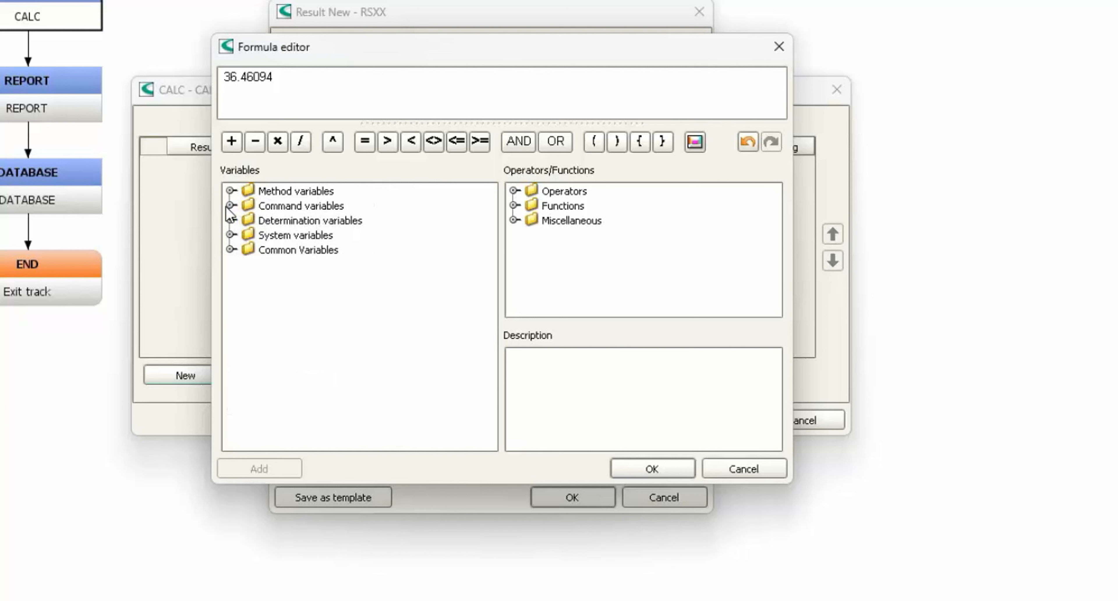
pyautogui.click(231, 205)
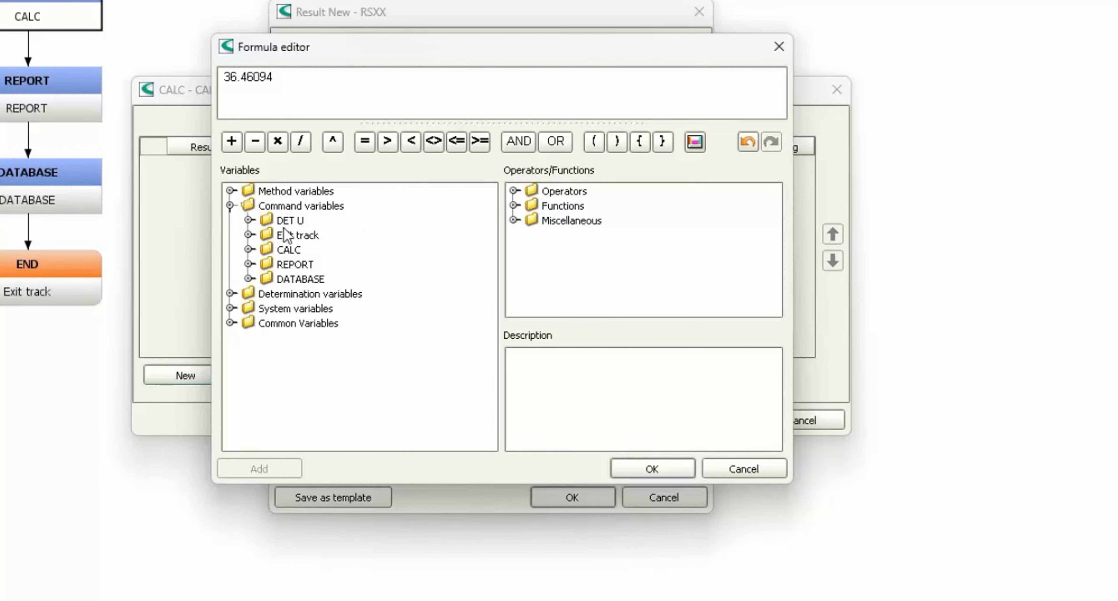
pyautogui.click(249, 220)
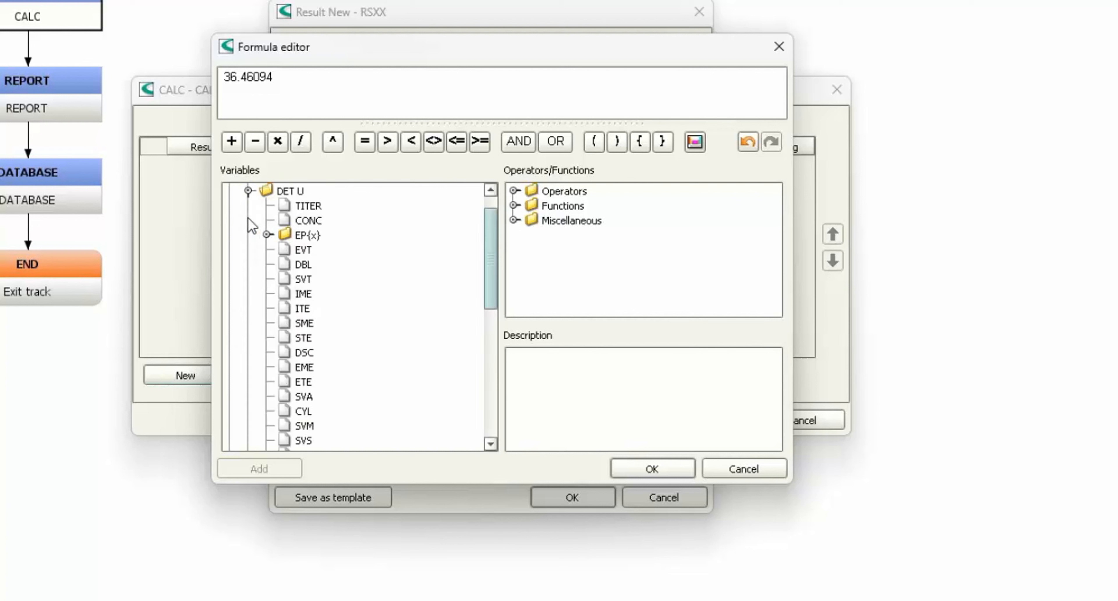
pyautogui.click(308, 206)
pyautogui.click(312, 220)
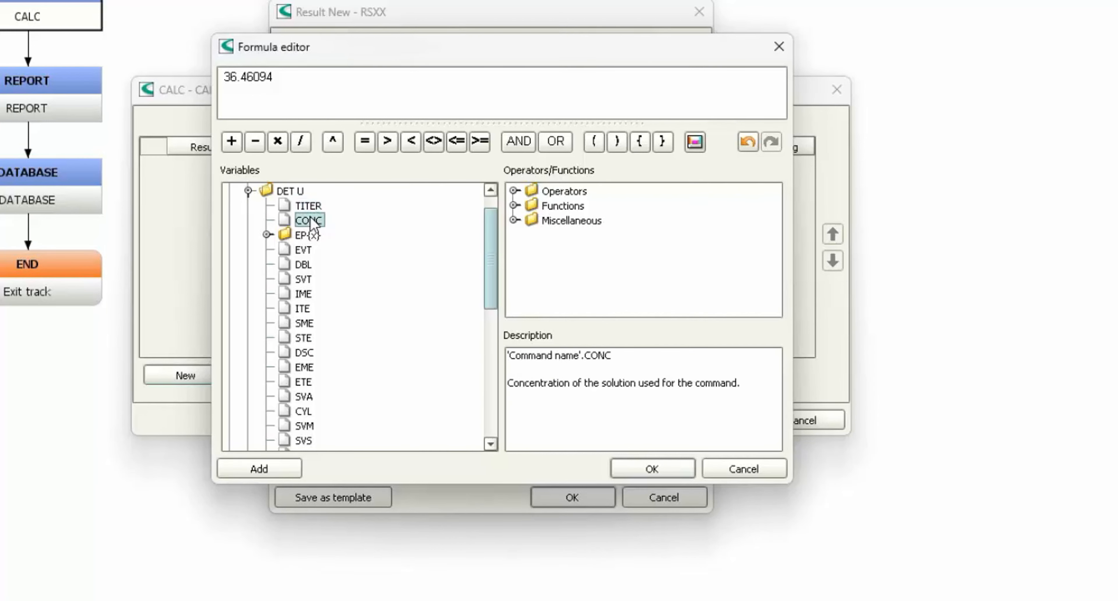
pyautogui.click(266, 234)
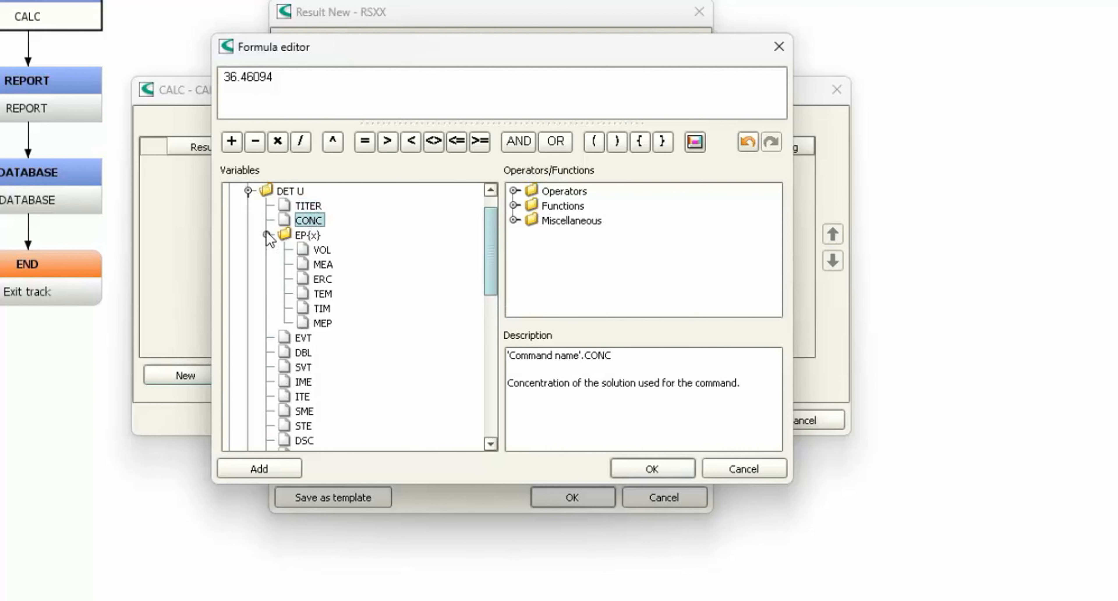
pyautogui.click(324, 254)
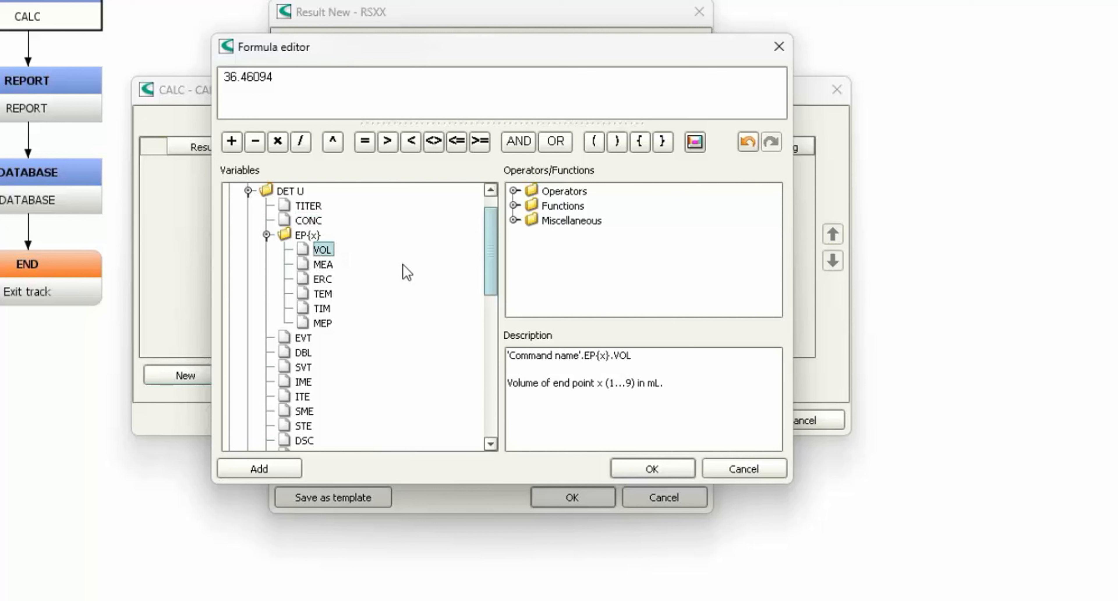
# - Multiply the molar mass in the formula by the DET U variables TITER and CONC
pyautogui.click(303, 89)
pyautogui.click(280, 142)
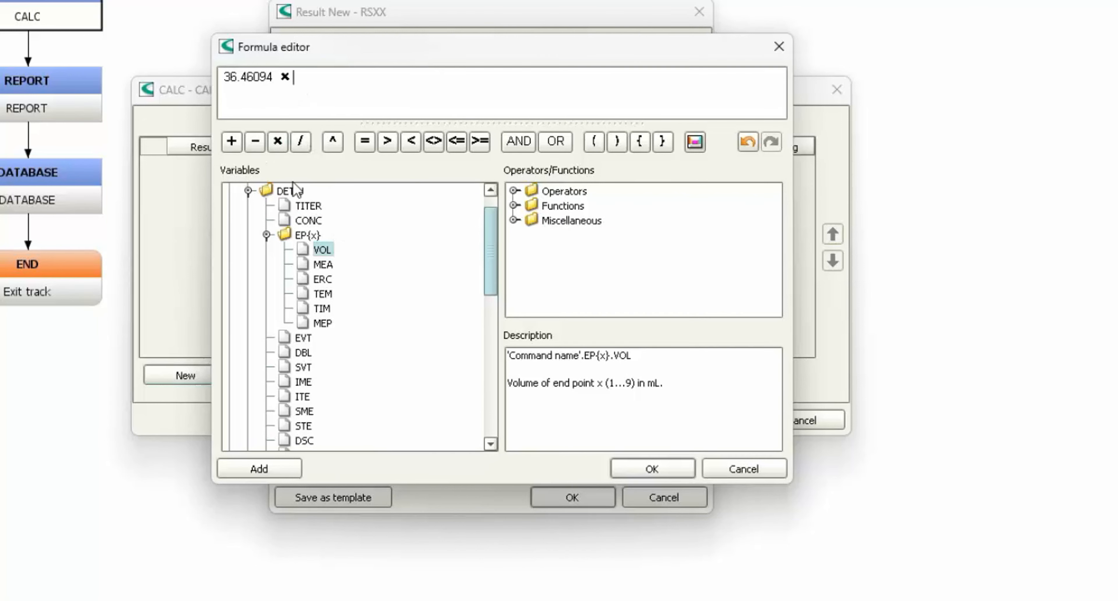
pyautogui.click(309, 207)
pyautogui.doubleClick(308, 207)
pyautogui.click(278, 142)
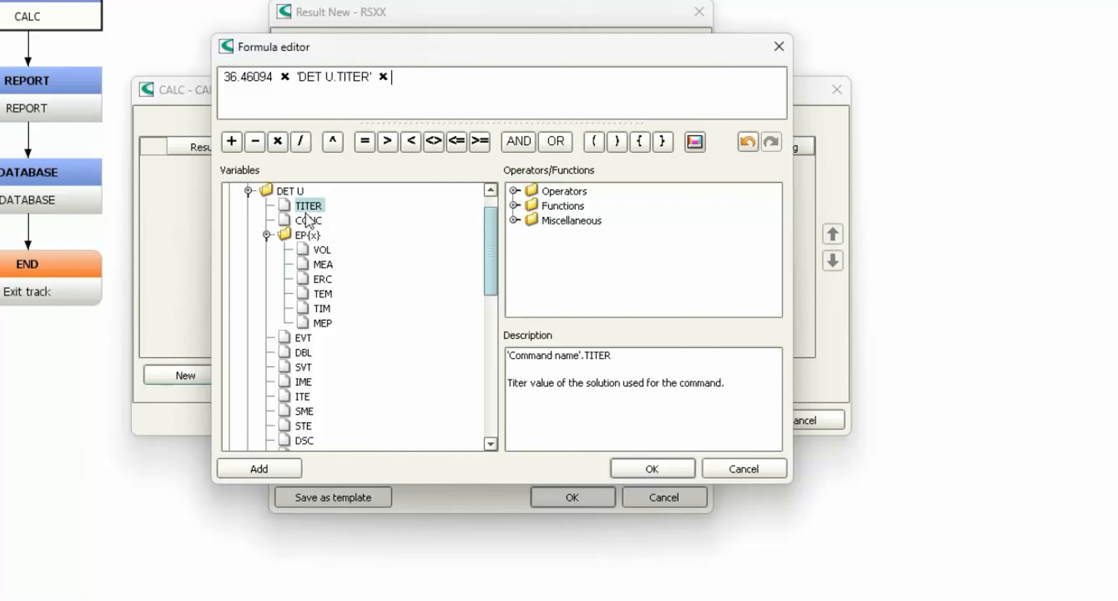
pyautogui.click(310, 220)
pyautogui.doubleClick(310, 221)
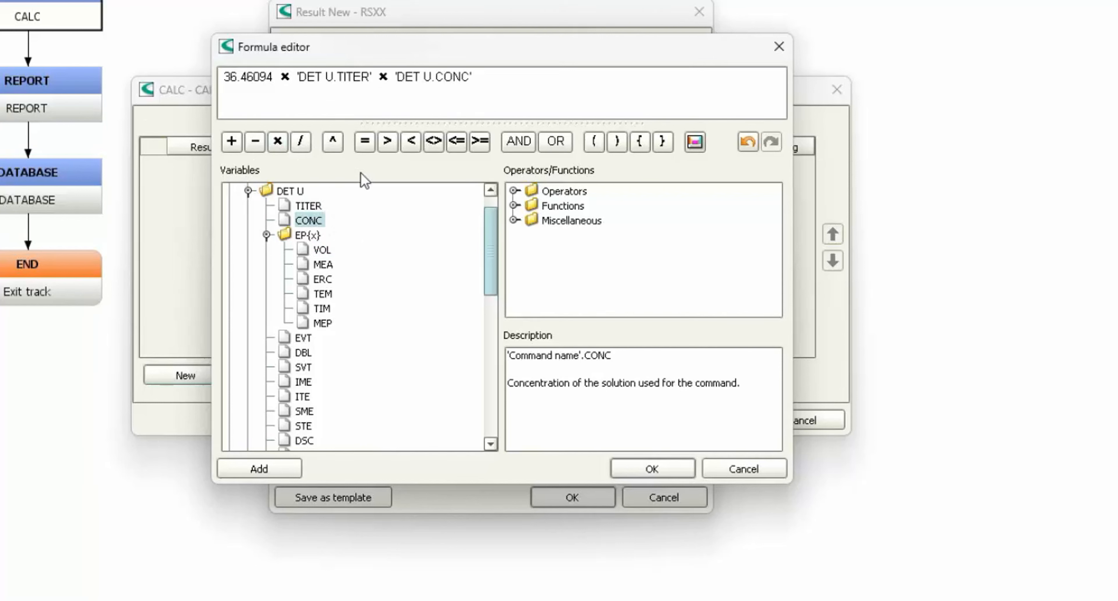
# - Multiply the formula by the DET U end point volume variable VOL, with 1 as the end point number
pyautogui.click(278, 141)
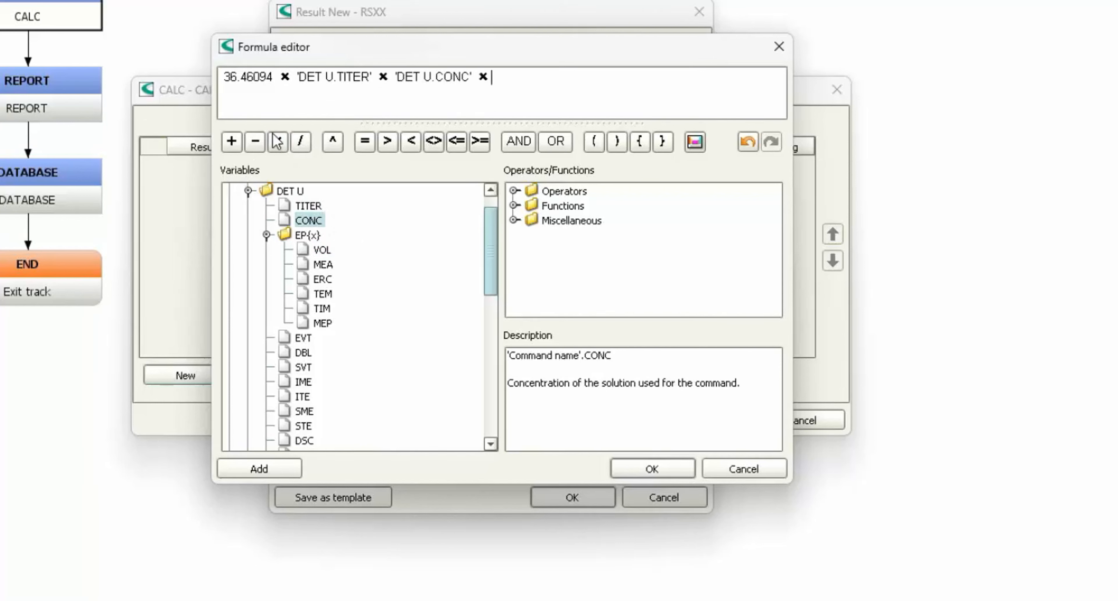
pyautogui.click(321, 251)
pyautogui.doubleClick(321, 251)
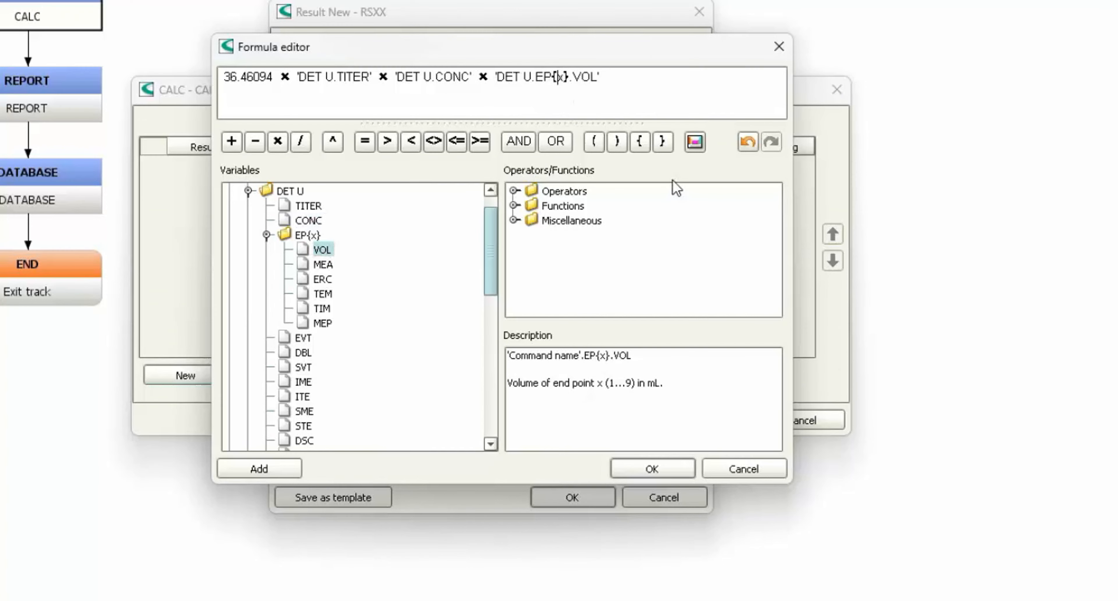
pyautogui.press('Delete')
pyautogui.write('1')
# - Divide the formula by the method variable Sample size and accept it for the Content result
pyautogui.click(248, 191)
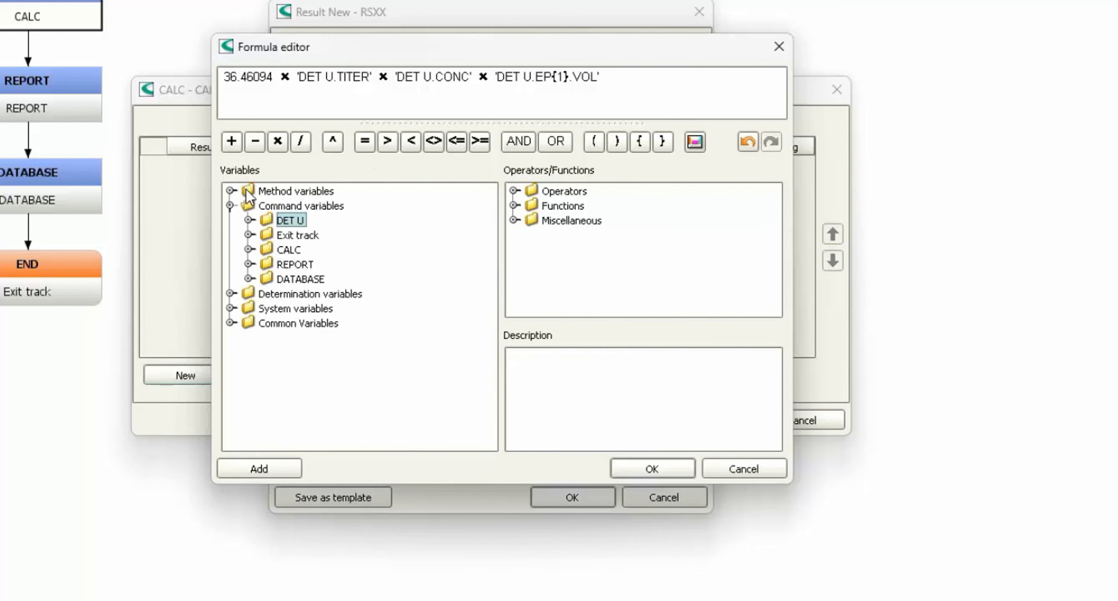
pyautogui.click(306, 144)
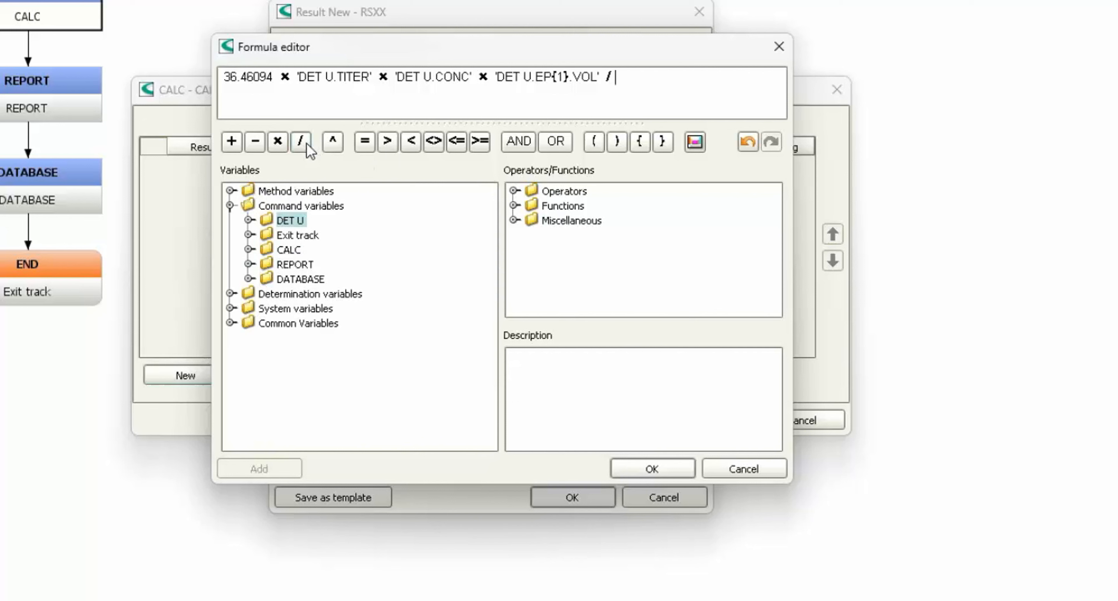
pyautogui.click(230, 192)
pyautogui.doubleClick(309, 207)
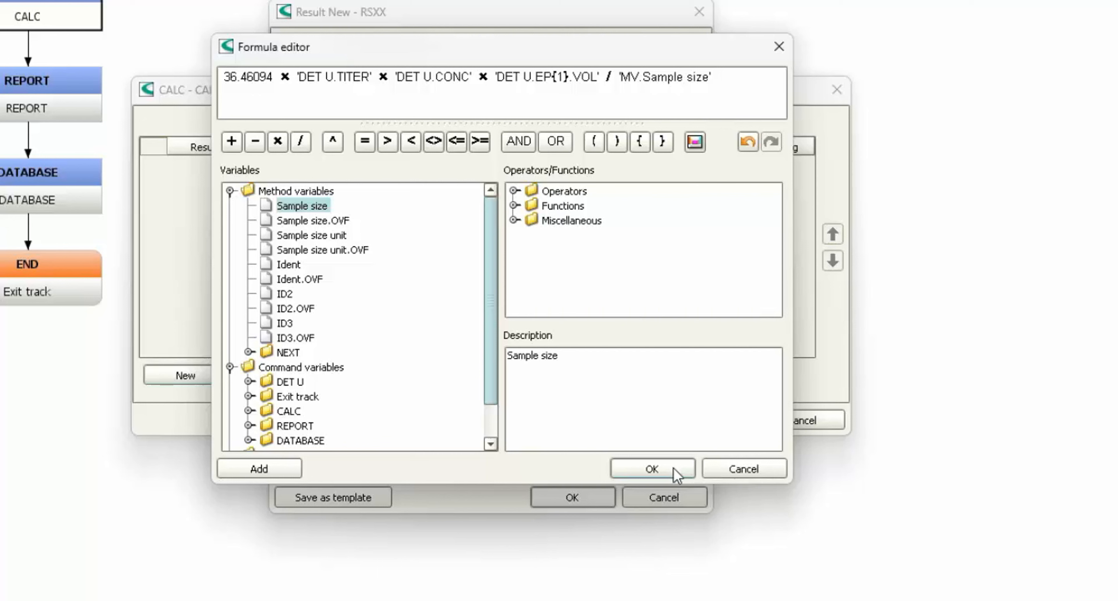
pyautogui.click(673, 468)
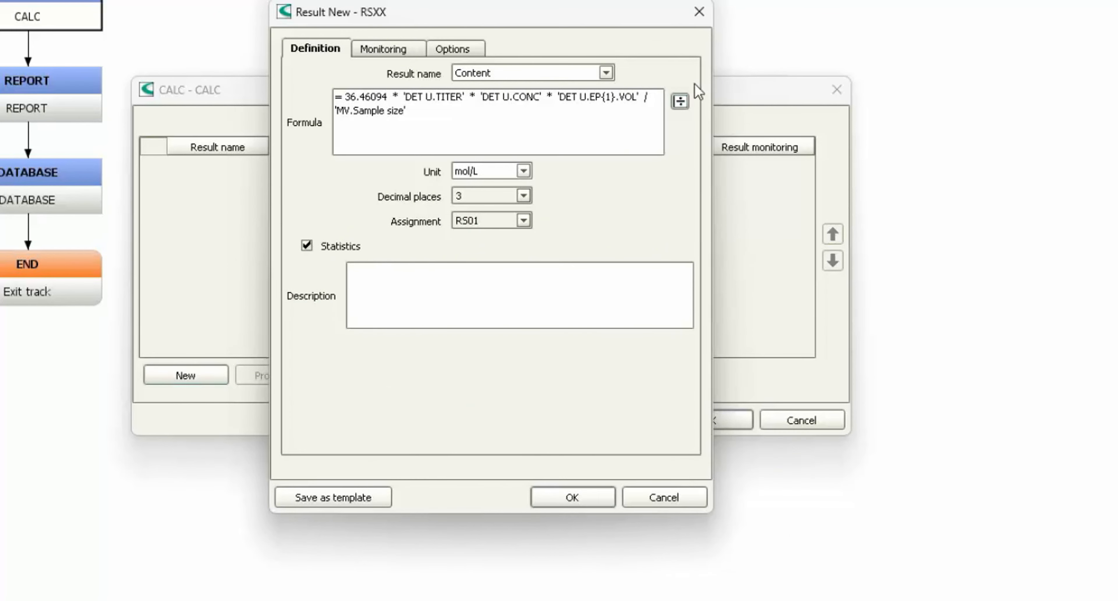
# - Review the Content result's monitoring and saving options, leave result monitoring off, and accept the result and the CALC command
pyautogui.click(386, 50)
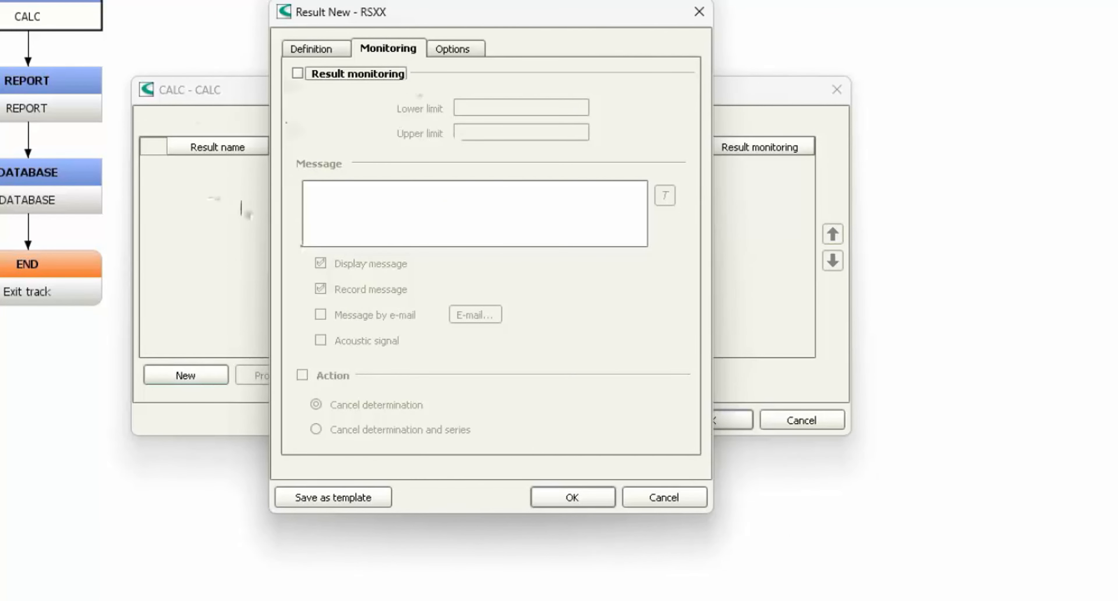
pyautogui.click(327, 75)
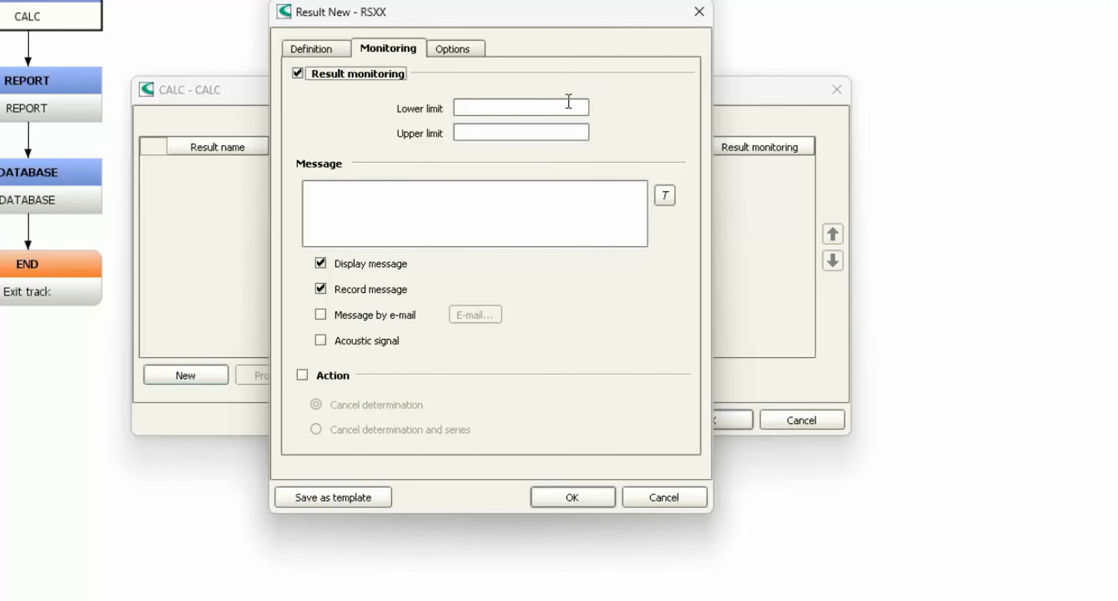
pyautogui.click(300, 74)
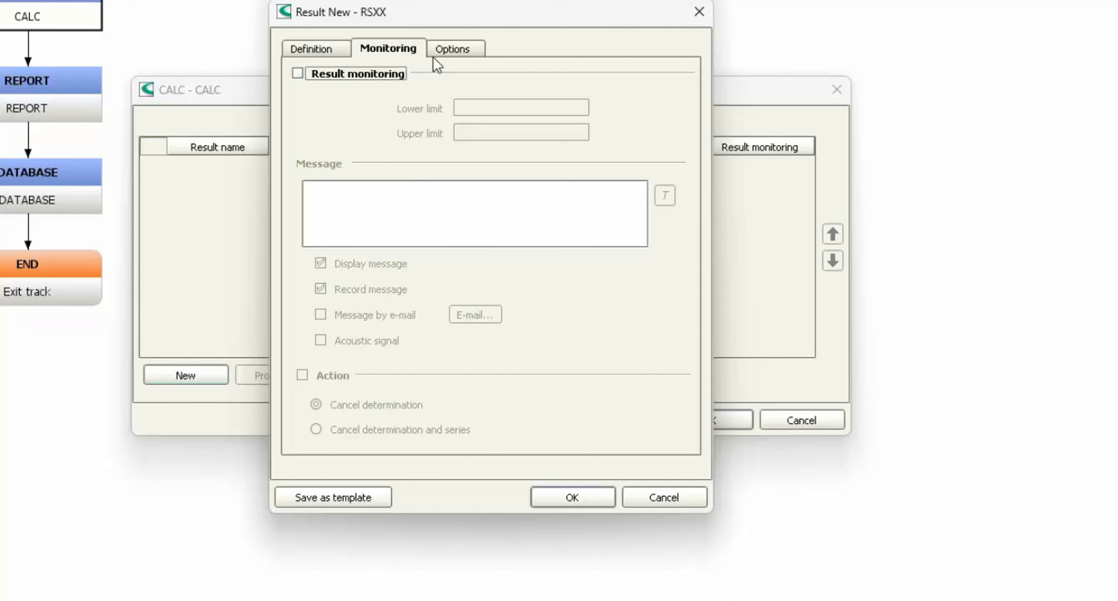
pyautogui.click(451, 54)
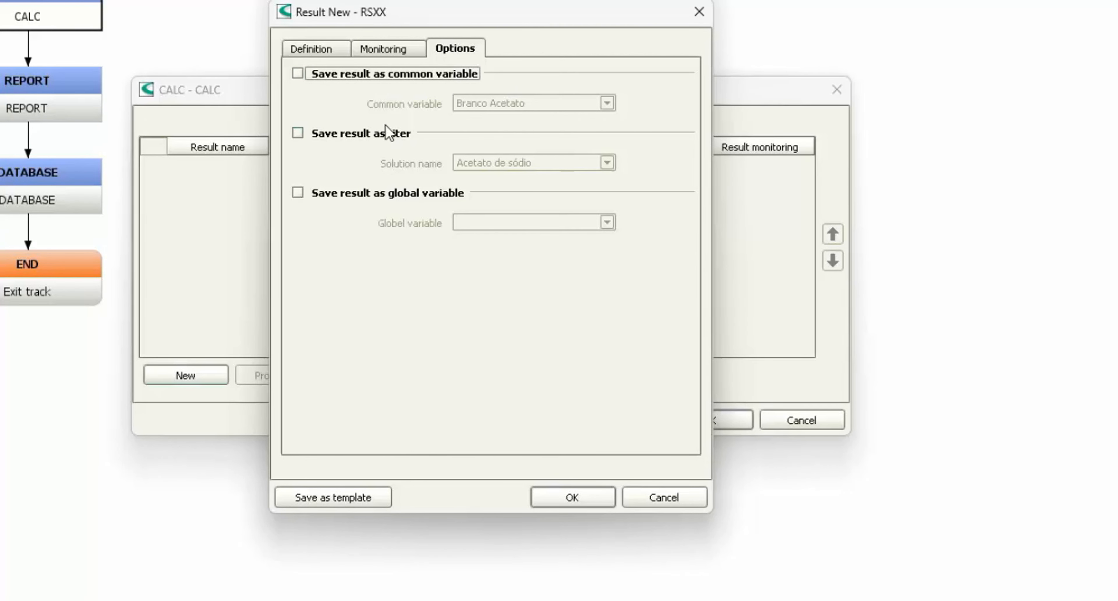
pyautogui.click(571, 497)
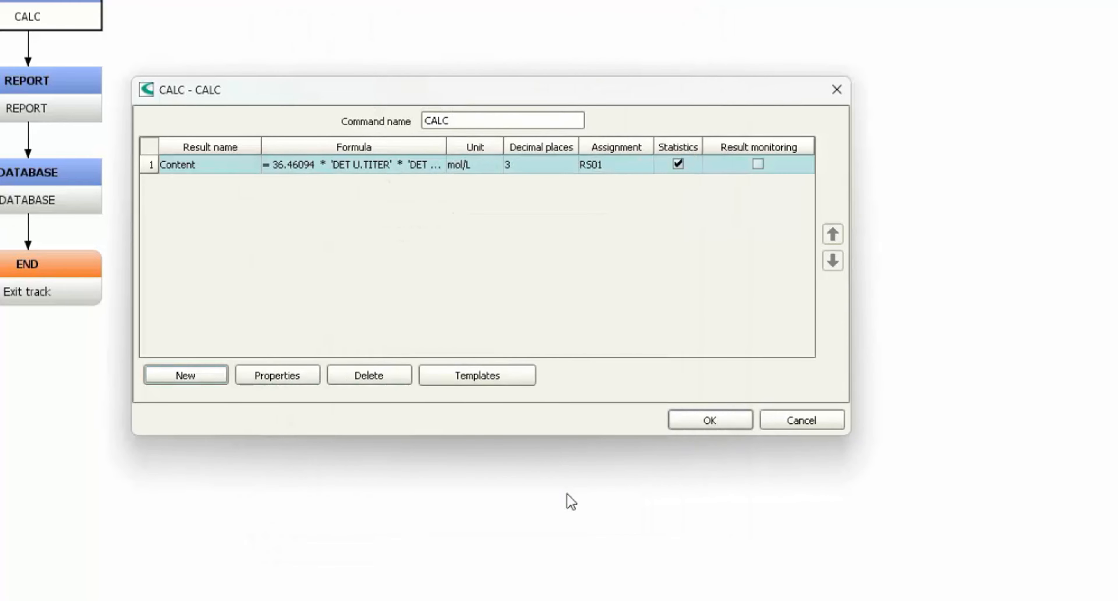
pyautogui.click(733, 421)
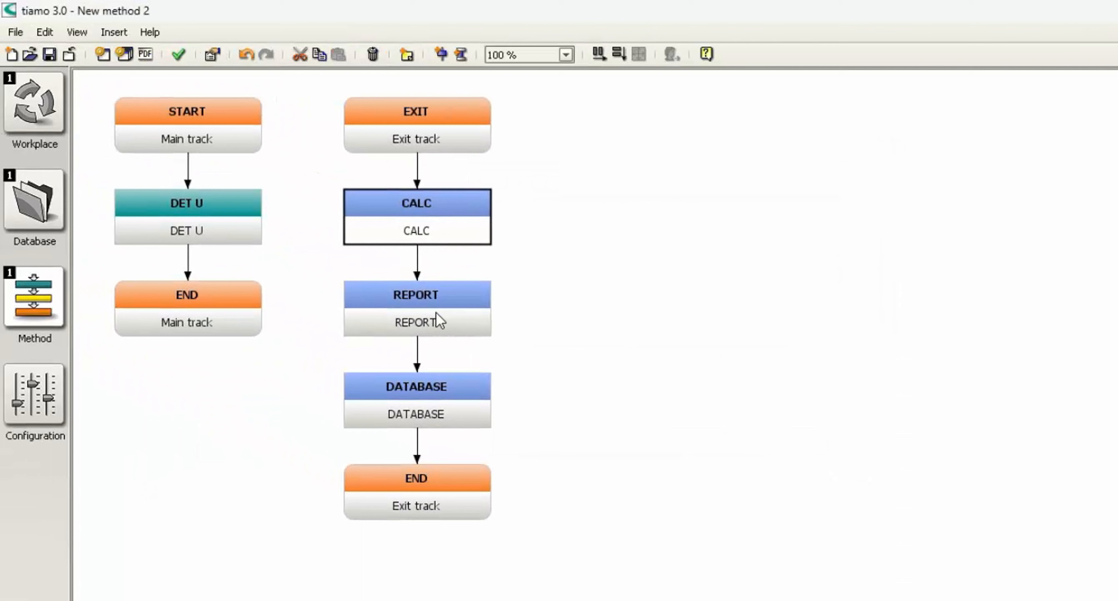
# - Open the REPORT command and select example report as its report template
pyautogui.doubleClick(439, 320)
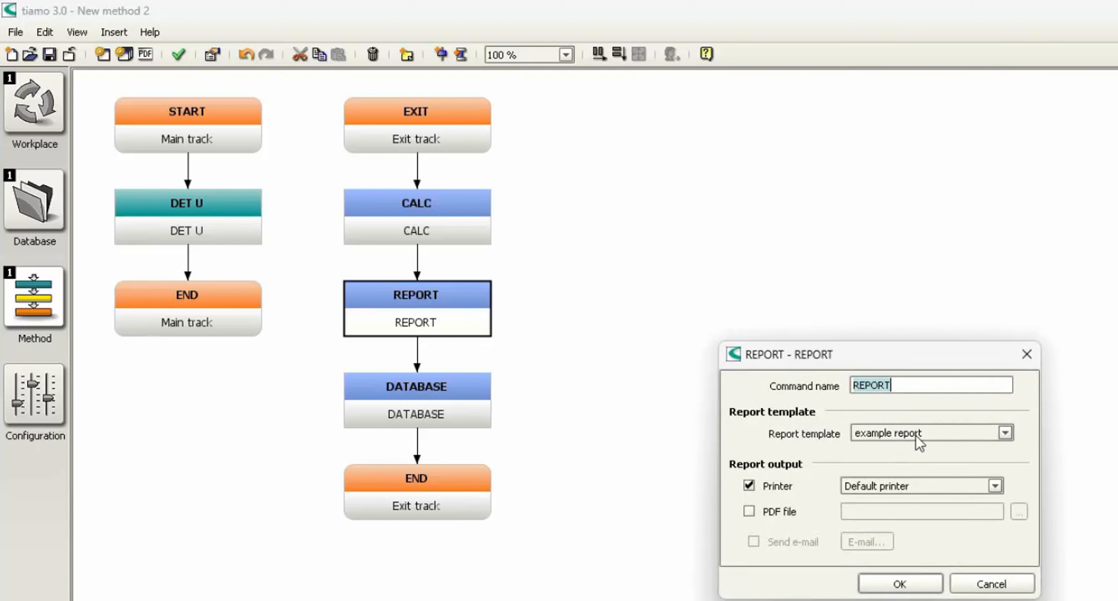
pyautogui.click(1009, 432)
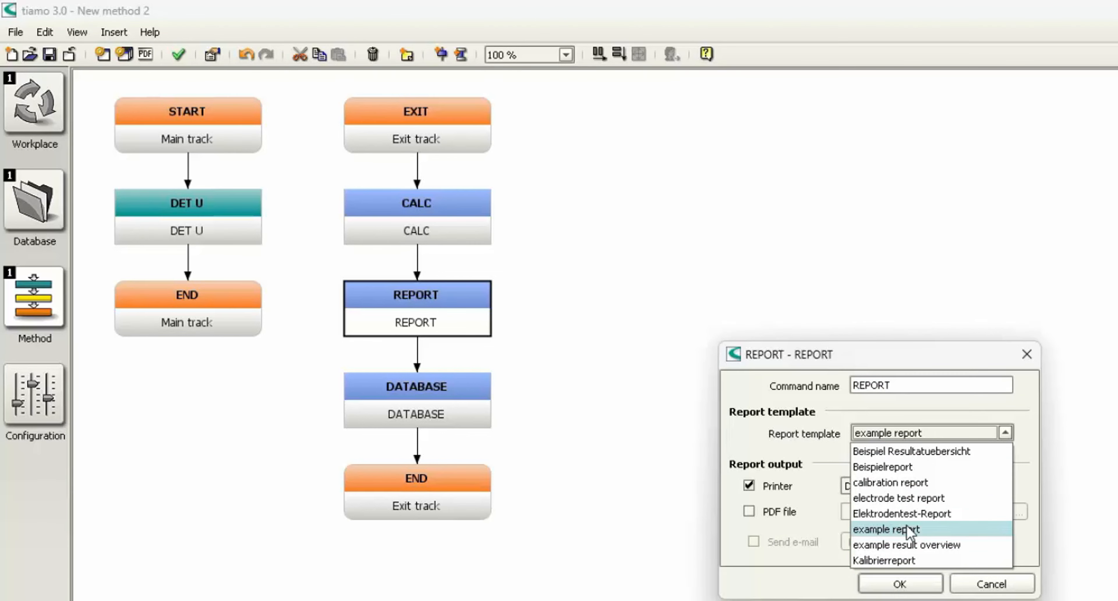
pyautogui.click(927, 531)
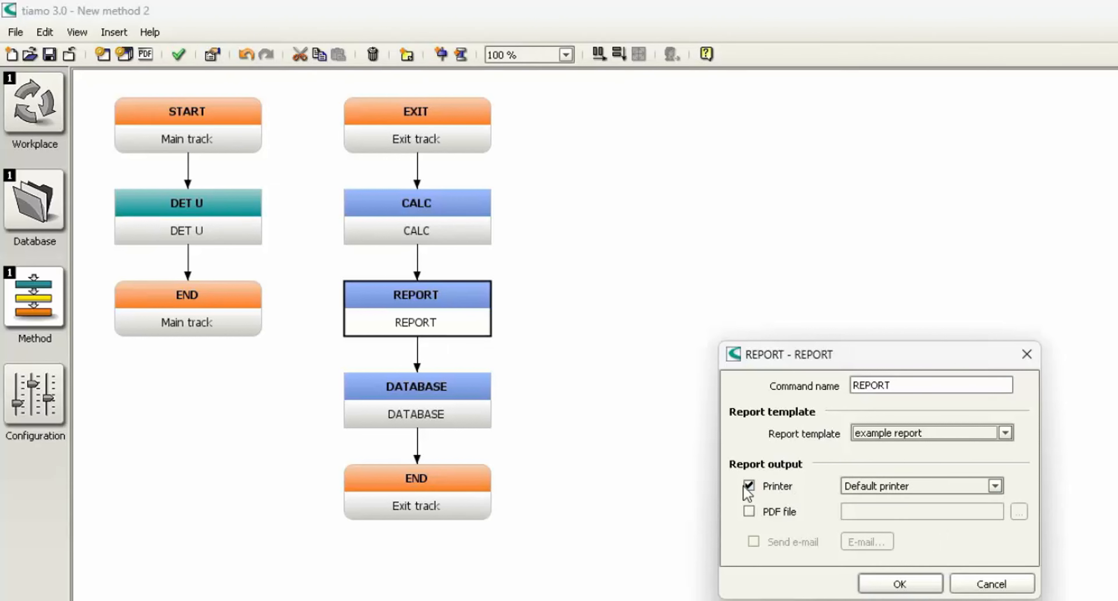
# - Try switching the report output from the printer to a PDF file with e-mail sending
pyautogui.click(772, 494)
pyautogui.click(773, 513)
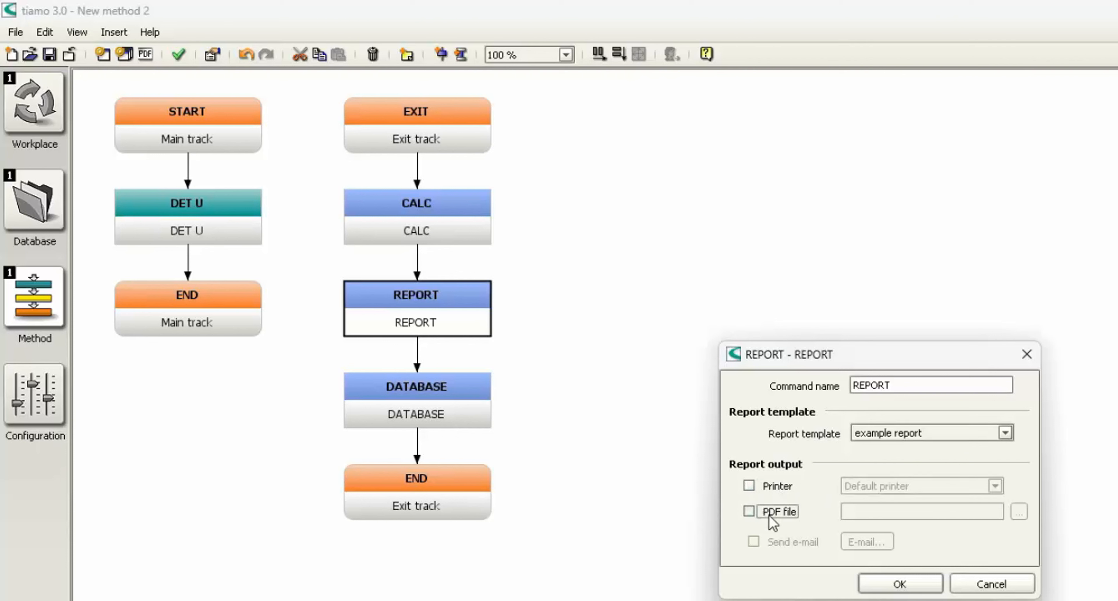
pyautogui.click(1017, 513)
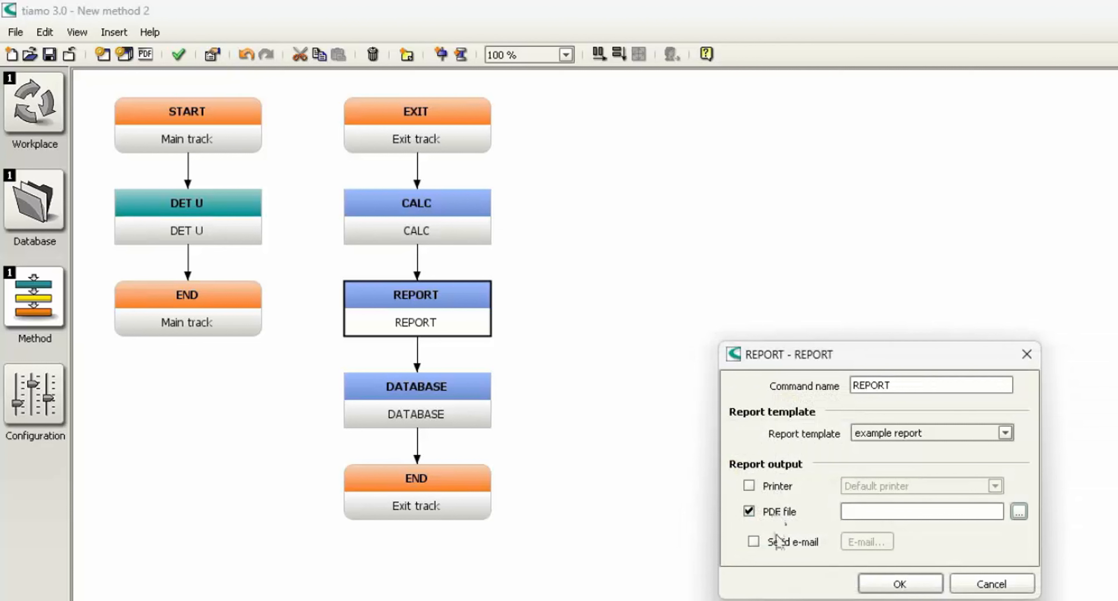
pyautogui.click(780, 541)
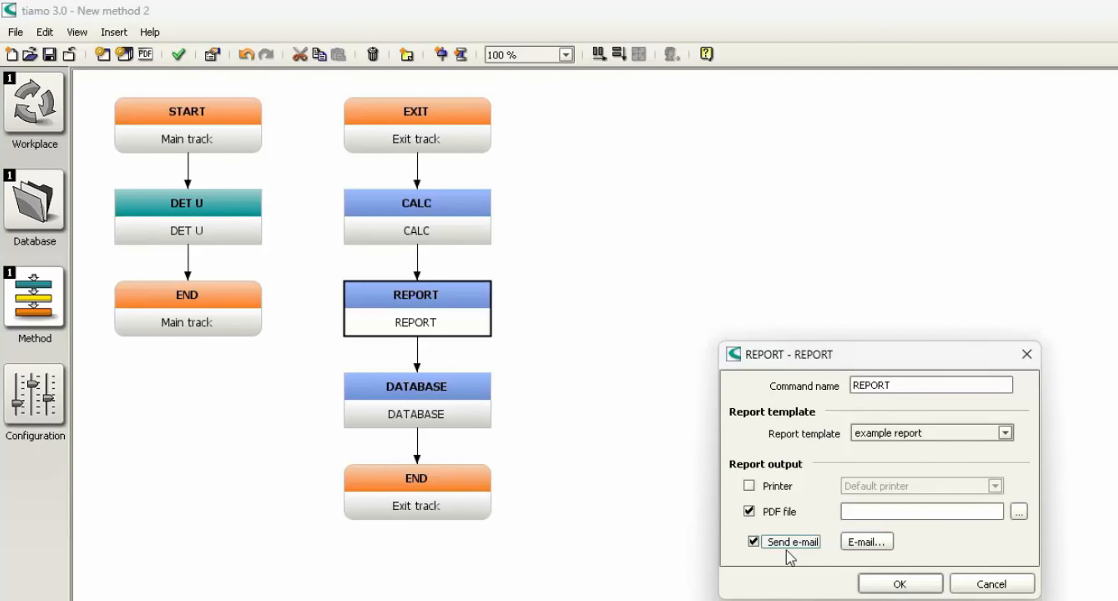
pyautogui.click(783, 544)
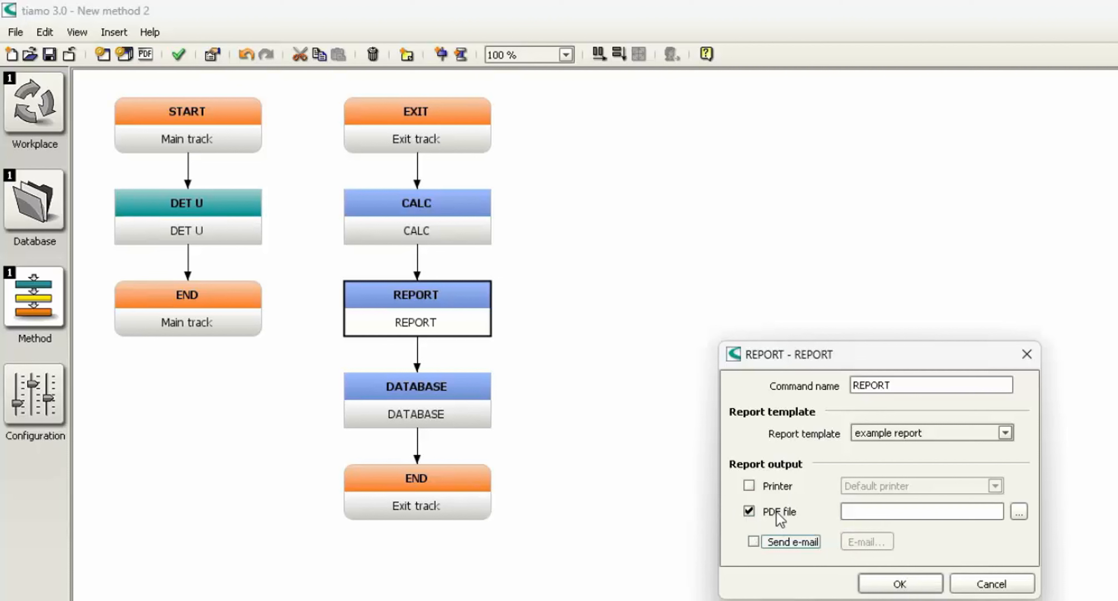
# - Output the report to the default printer without a PDF file and accept the REPORT command
pyautogui.click(748, 486)
pyautogui.click(750, 511)
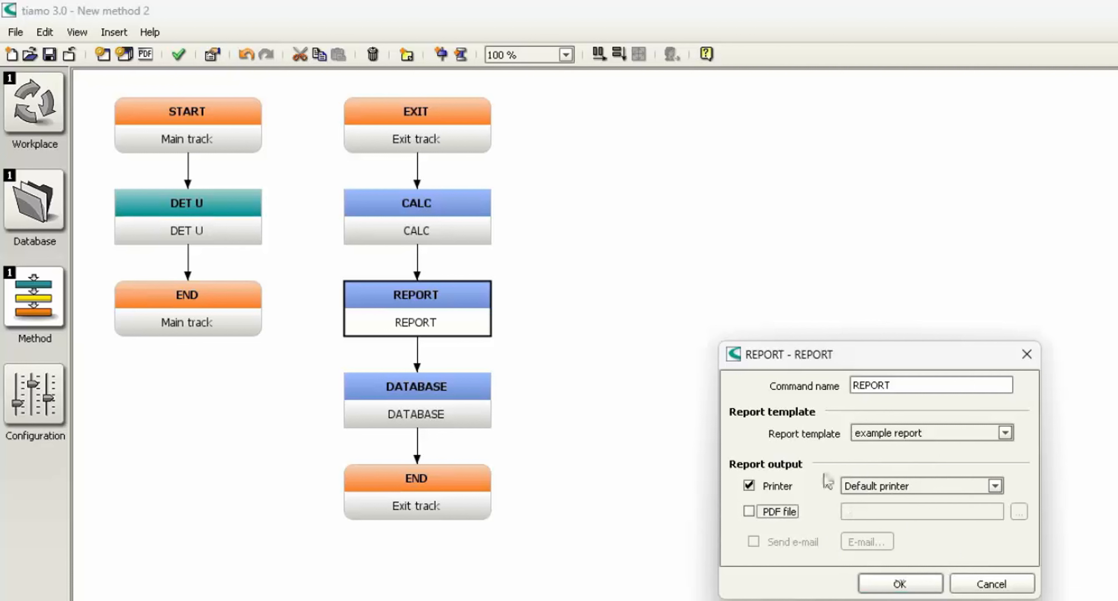
pyautogui.click(908, 589)
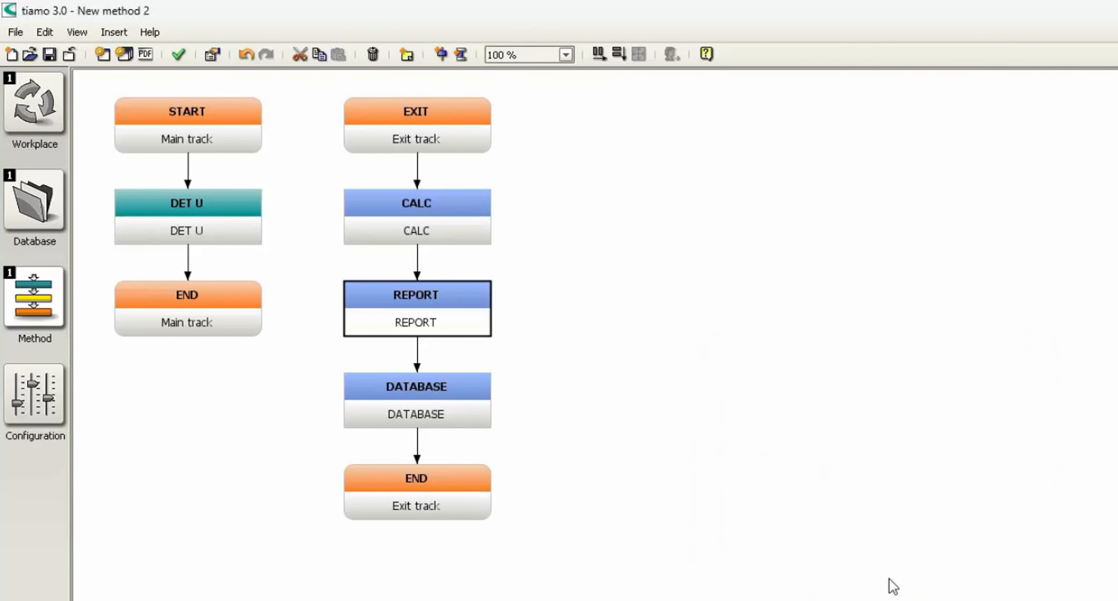
# - Keep tiamo as the target database in the DATABASE command's properties and accept the command
pyautogui.doubleClick(434, 408)
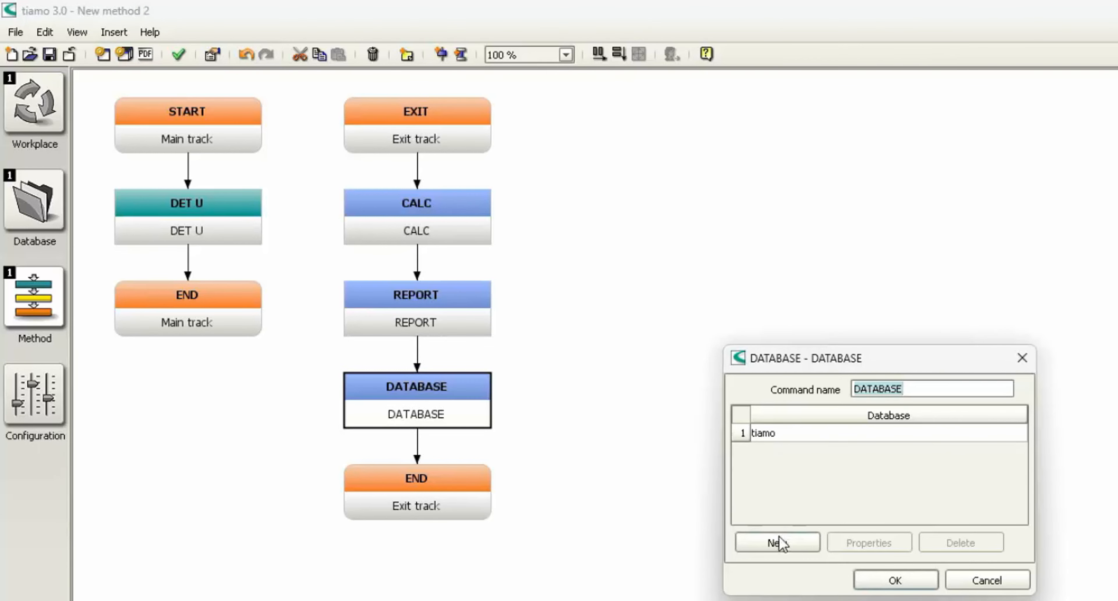
pyautogui.click(774, 435)
pyautogui.doubleClick(777, 436)
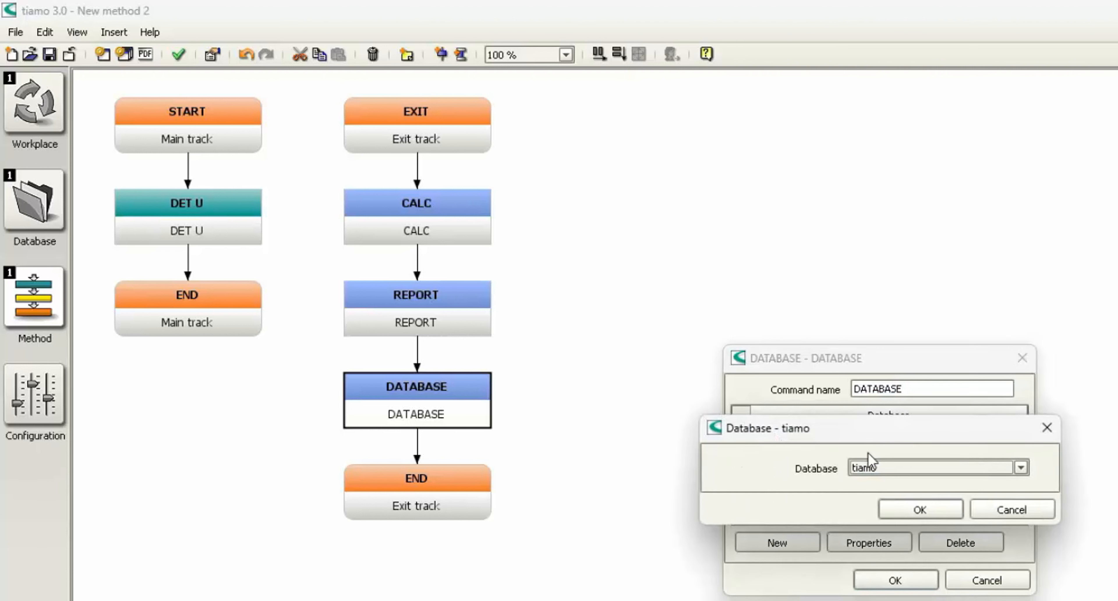
pyautogui.click(866, 468)
pyautogui.click(829, 473)
pyautogui.click(939, 515)
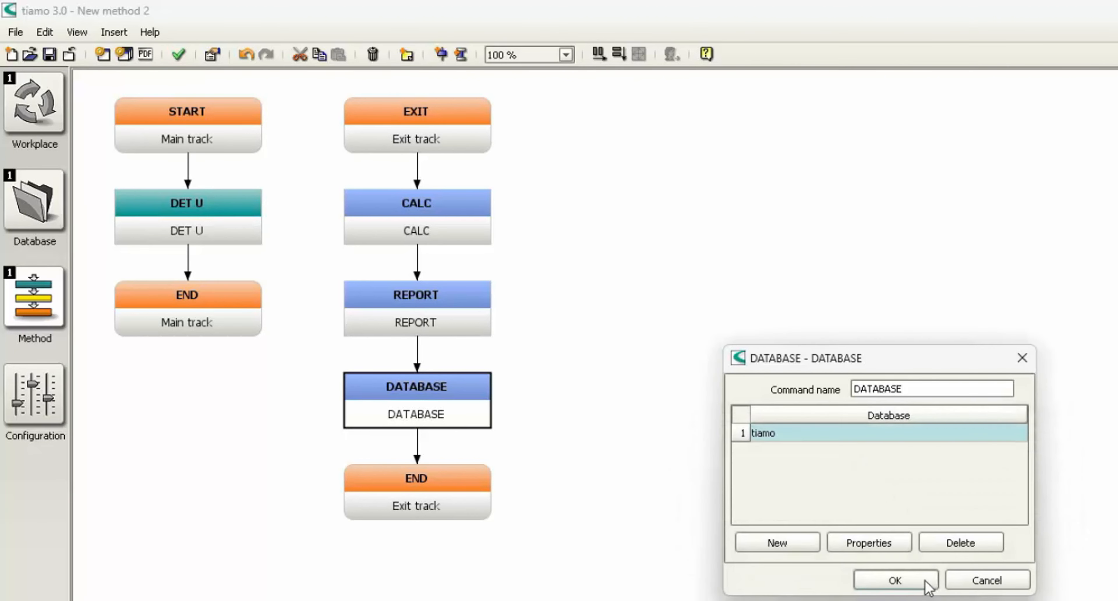
pyautogui.click(896, 580)
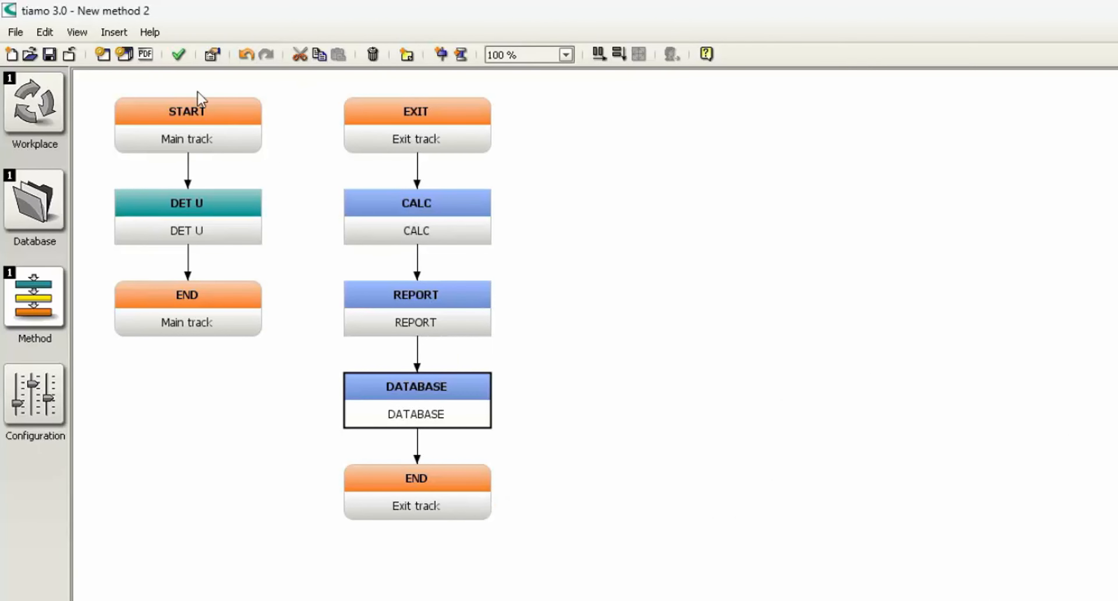
# - Run the method test and save the method as Test in the Main group
pyautogui.click(179, 61)
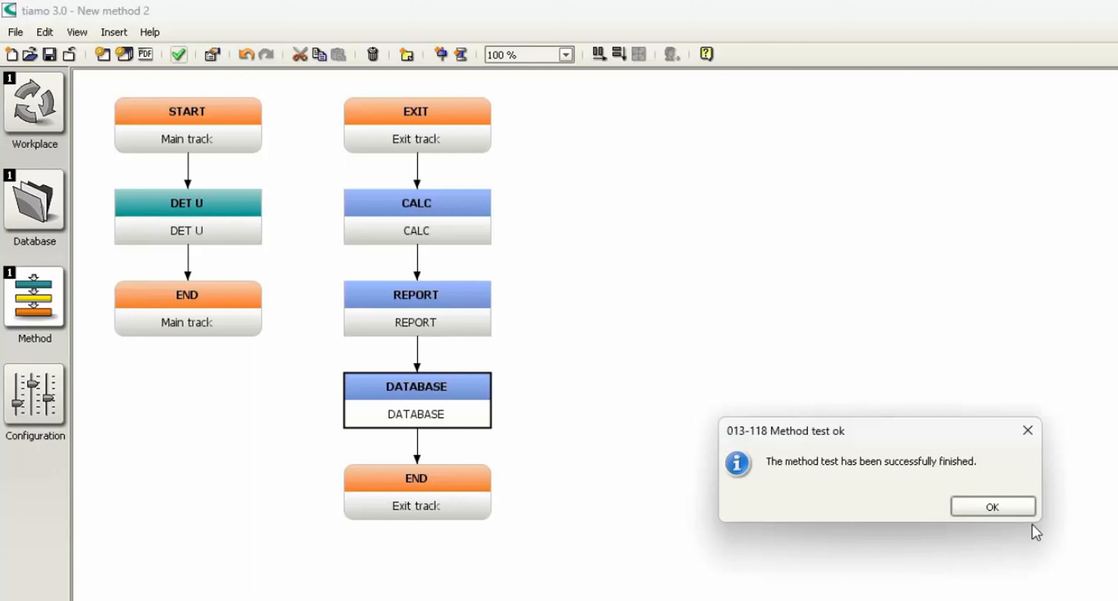
pyautogui.click(1017, 512)
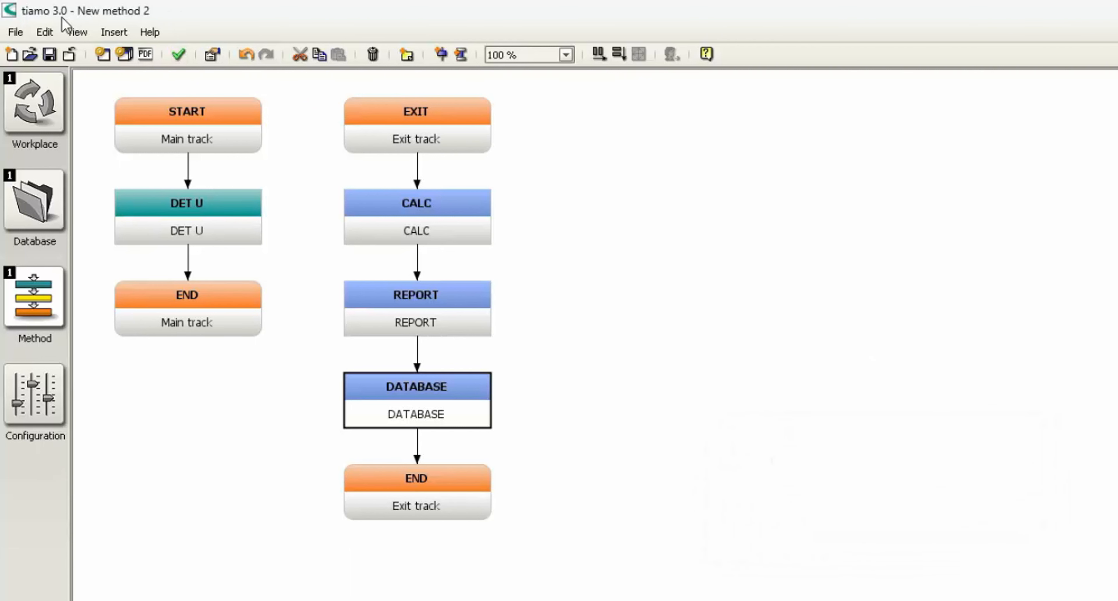
pyautogui.click(50, 55)
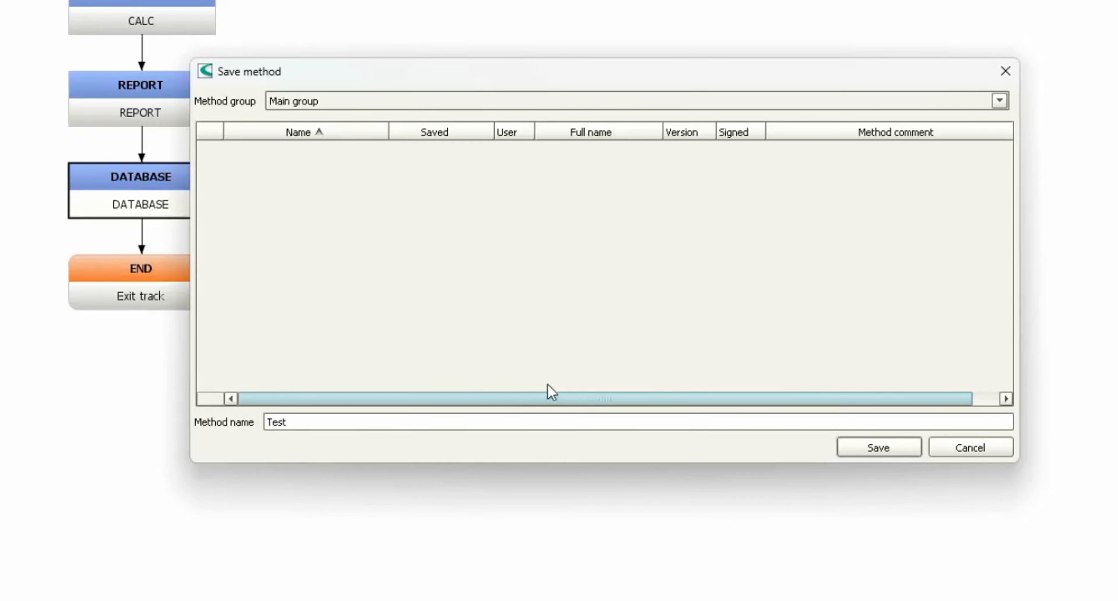
pyautogui.click(907, 453)
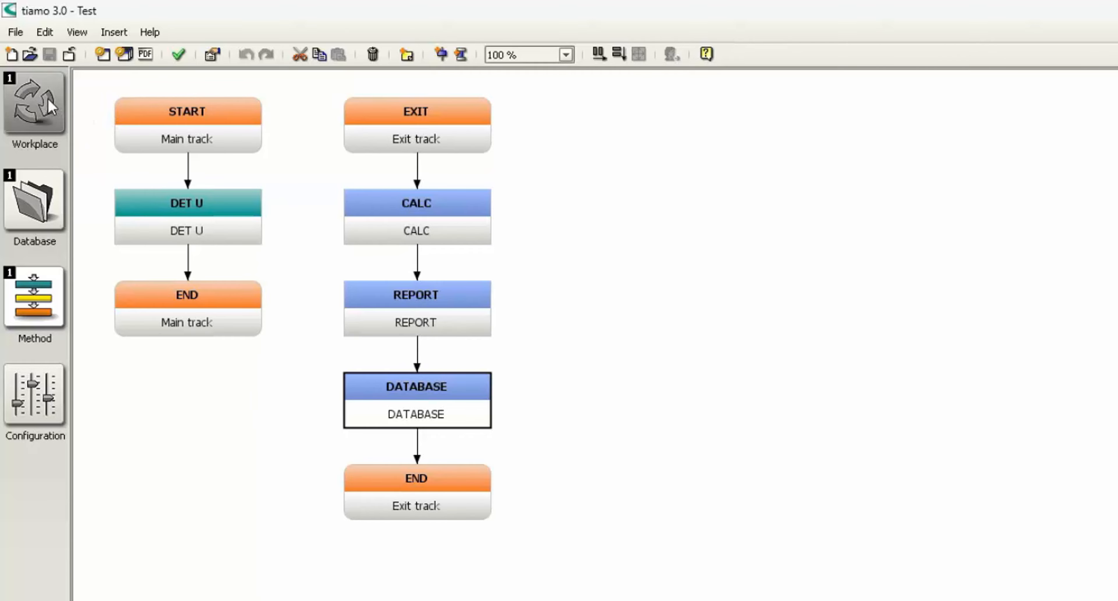
# - In the Workplace, select the method Test for a single determination and enter Test as the sample's Ident
pyautogui.click(48, 99)
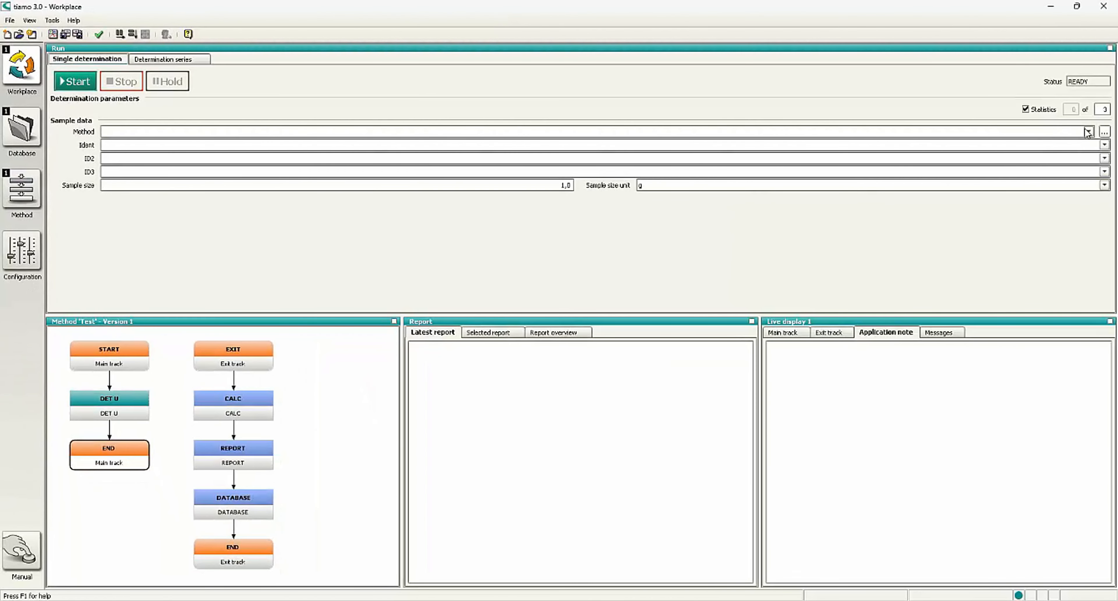
pyautogui.click(1088, 131)
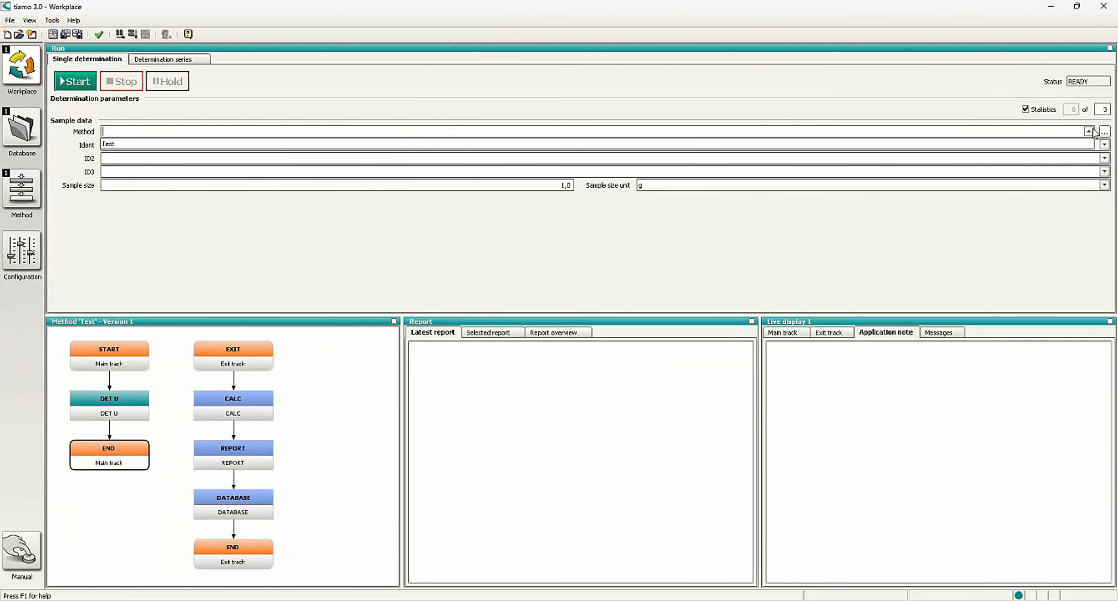
pyautogui.click(188, 148)
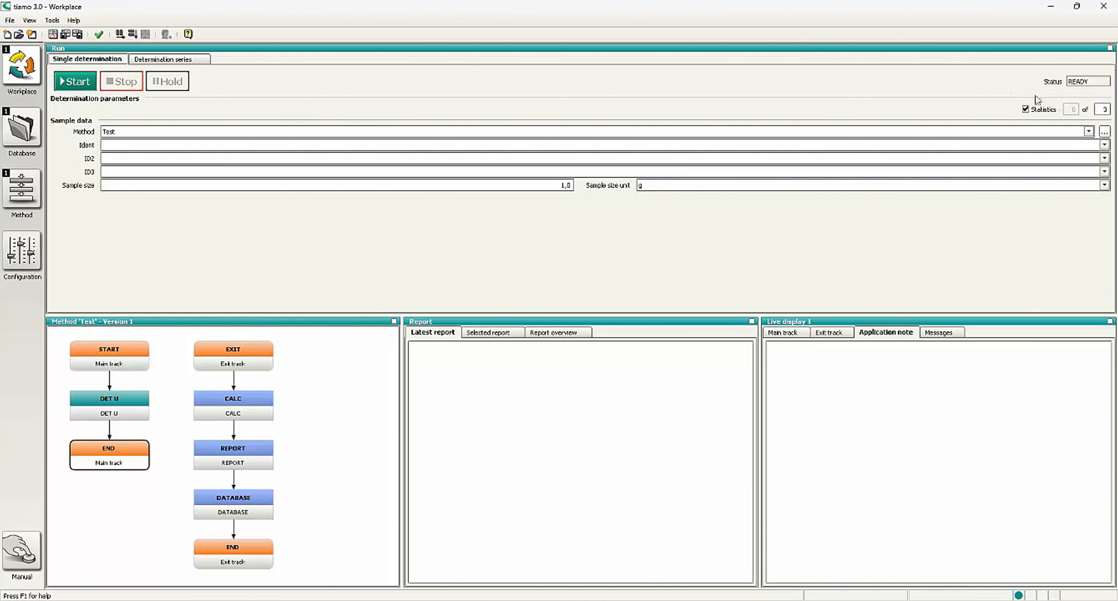
pyautogui.click(1033, 110)
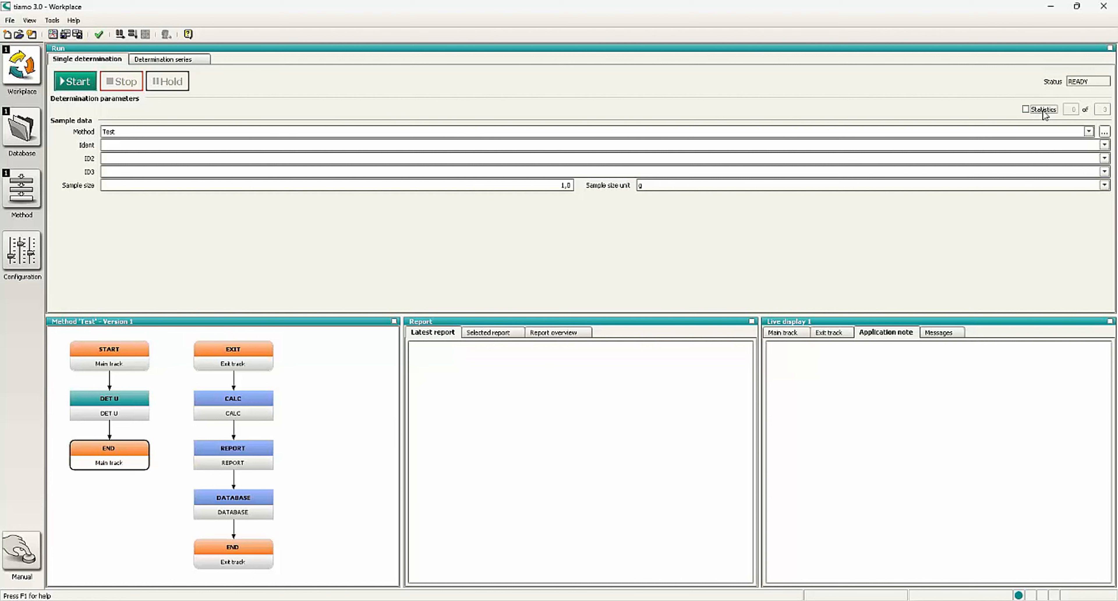
pyautogui.click(166, 147)
pyautogui.write('Test')
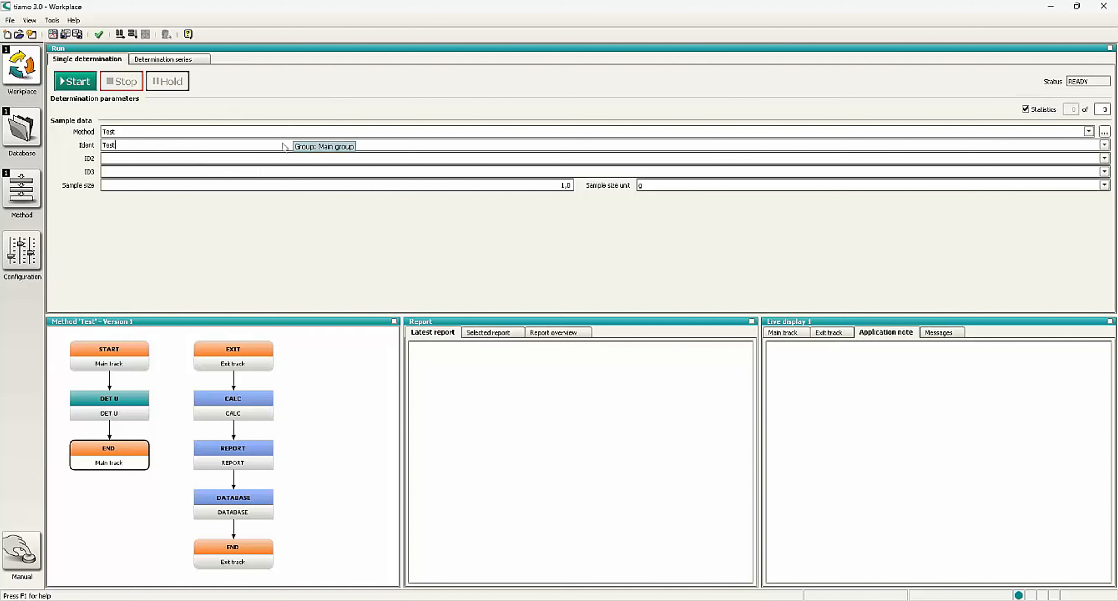